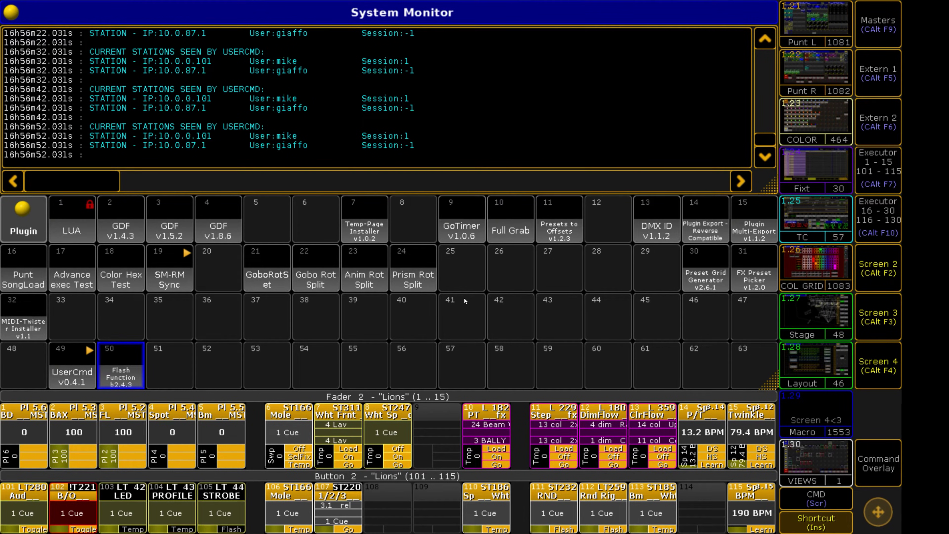
Step: Run the Flash Function plugin to view its installation config values, and close the dialog
click(455, 119)
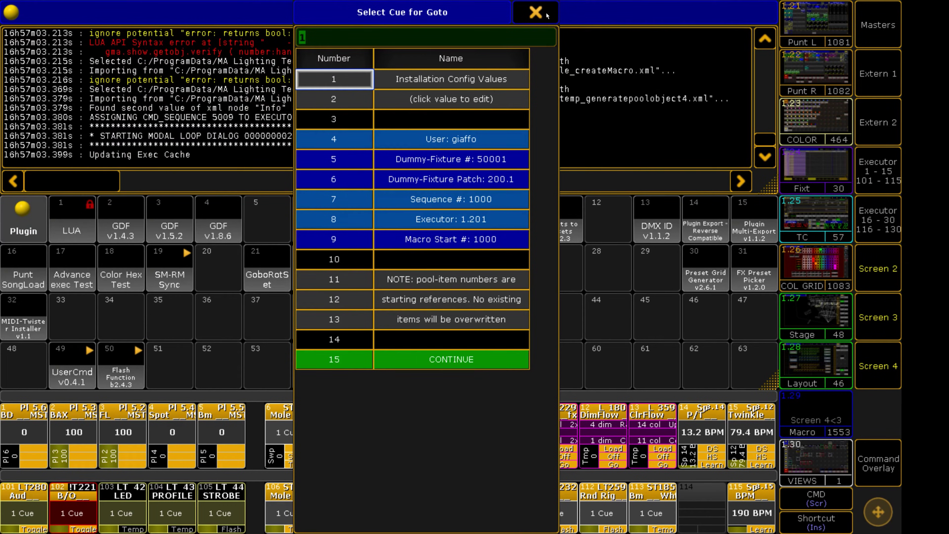
click(546, 14)
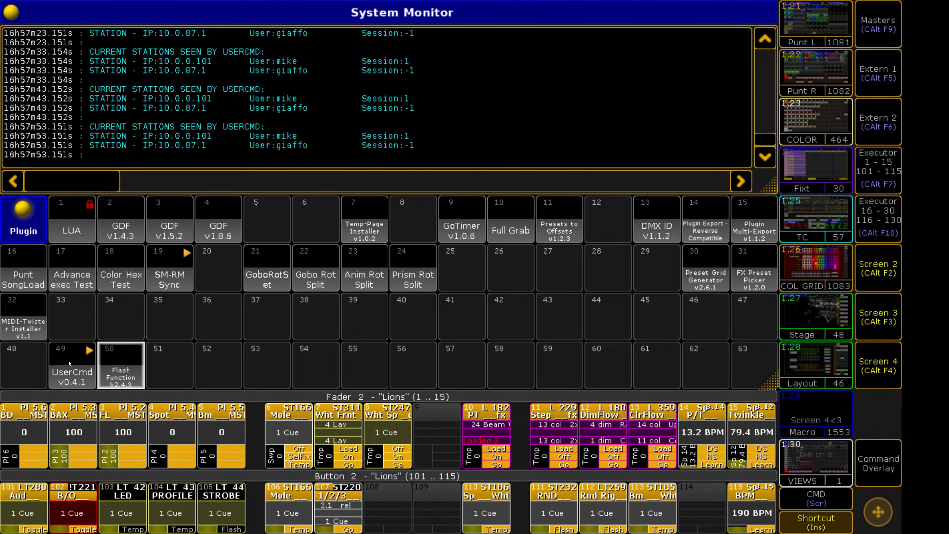
Step: Show the macro and sequence pools and view macro 1000 "On Util" in the macro editor window
click(879, 315)
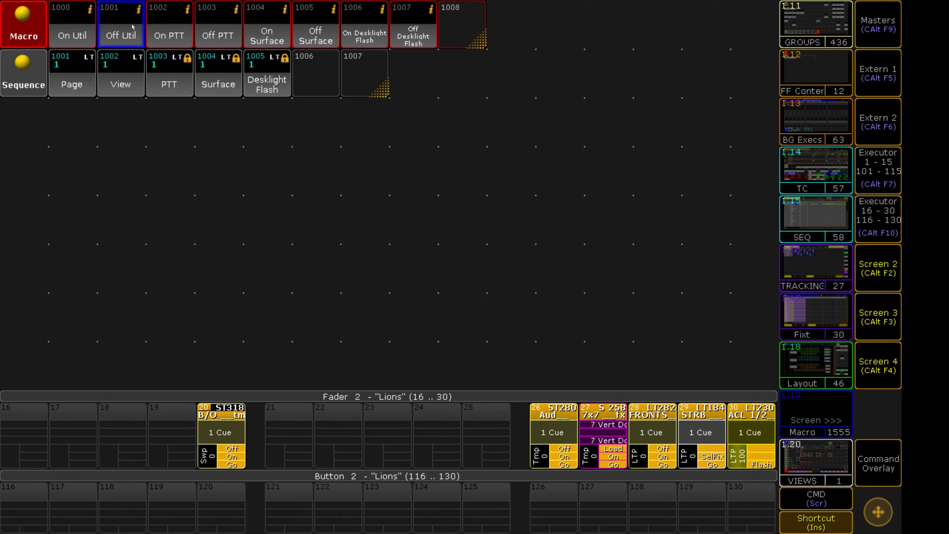
right_click(74, 24)
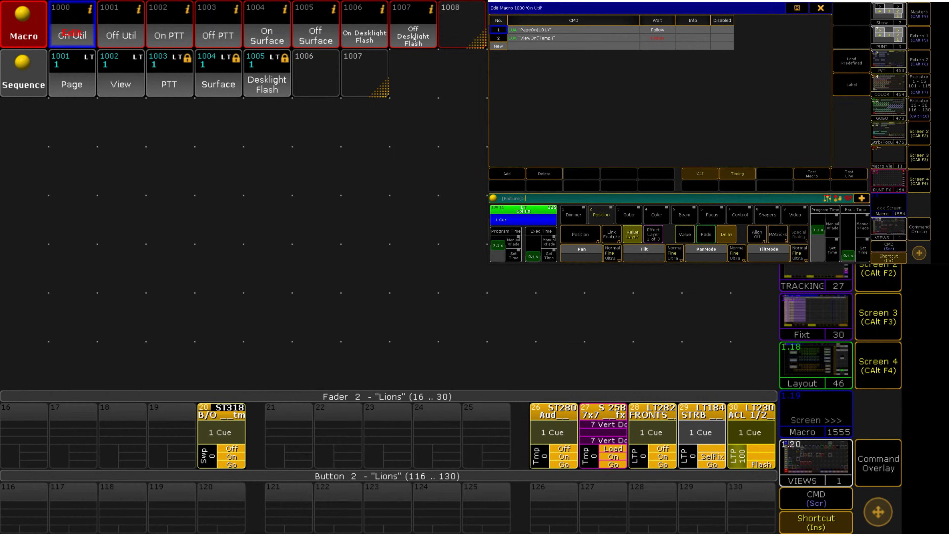
drag(557, 3, 456, 78)
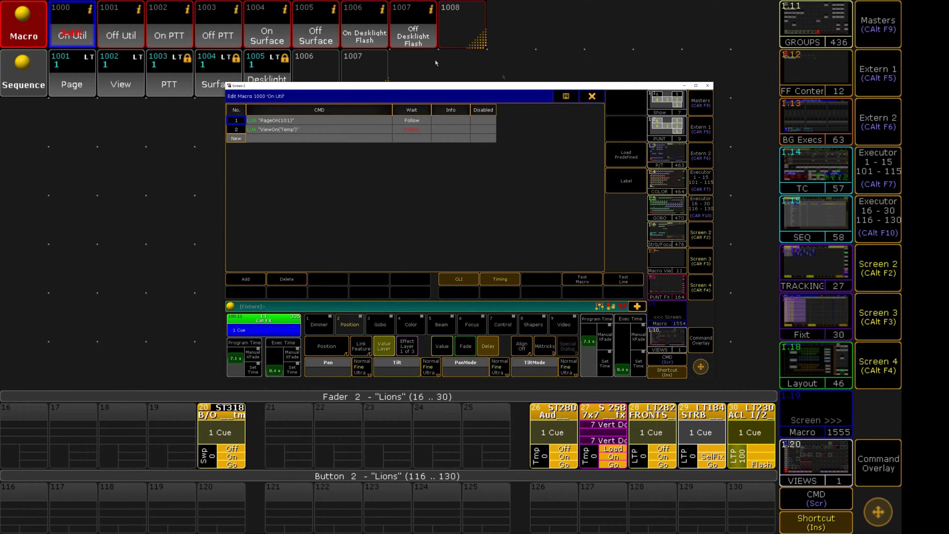
click(696, 85)
click(210, 96)
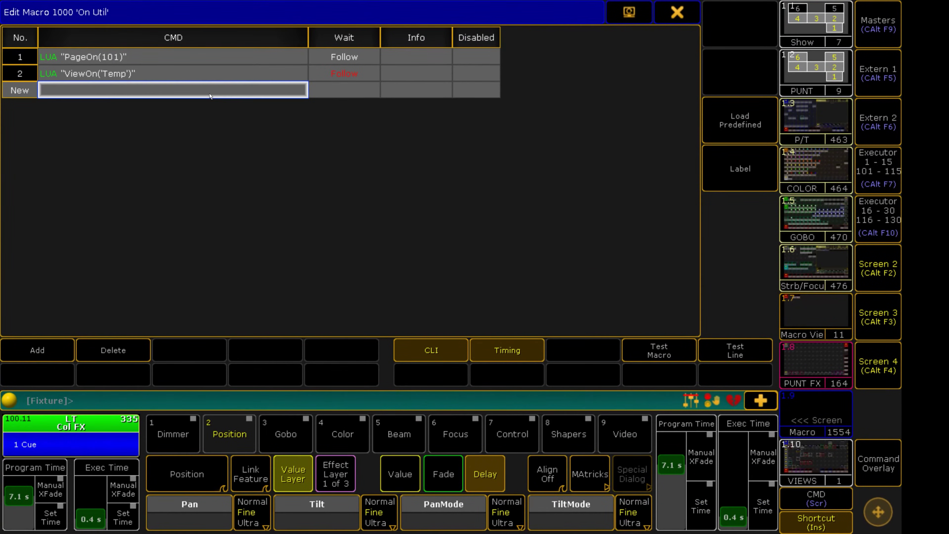
drag(291, 5, 291, 90)
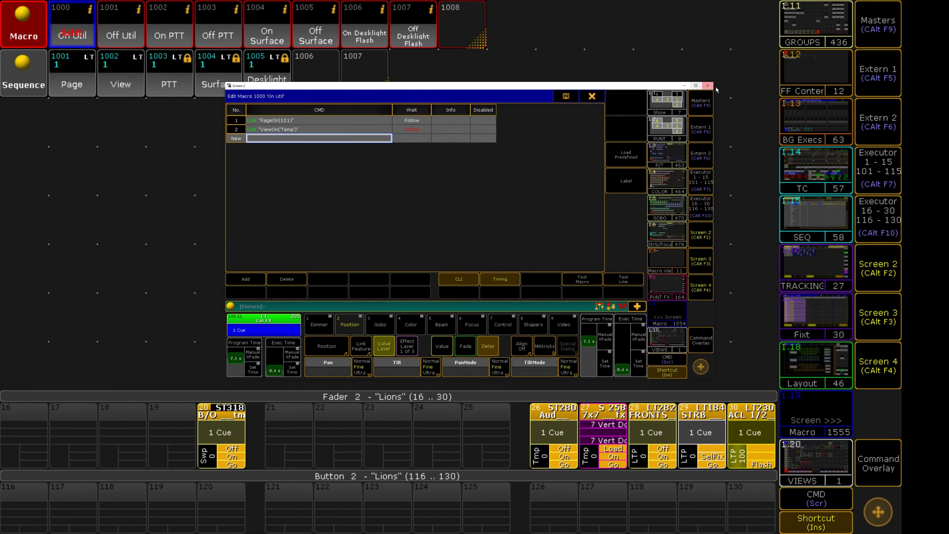
click(708, 85)
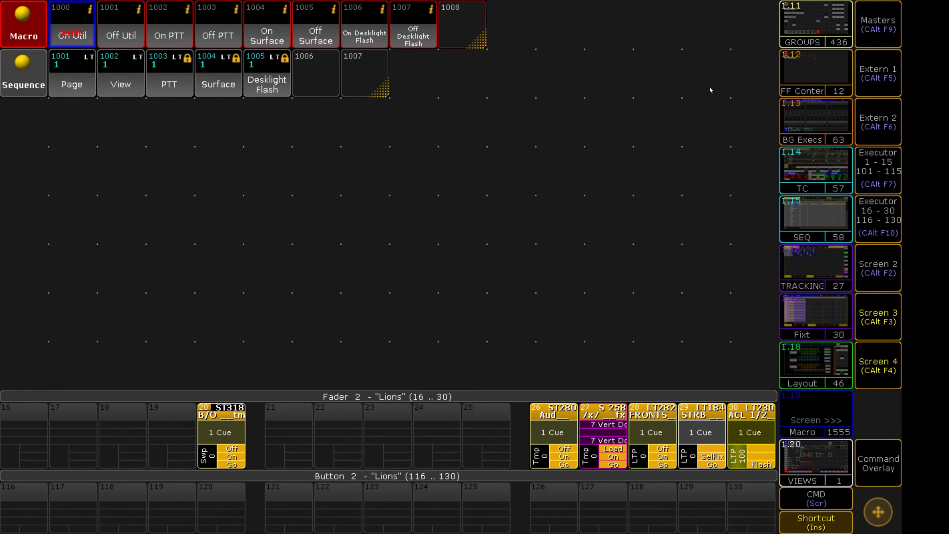
Step: Examine the PageOn and ViewOn Lua command lines of macro 1000 "On Util", and close the editor
click(72, 36)
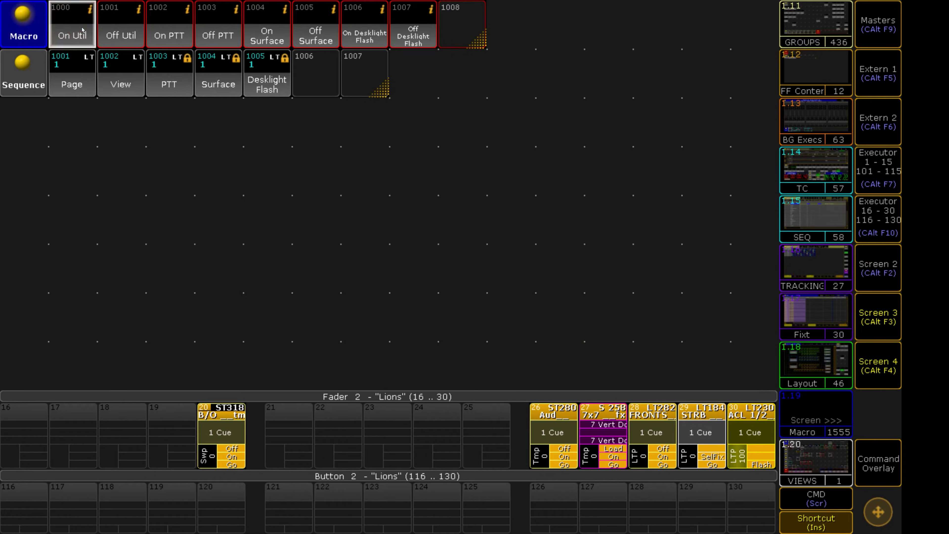
click(695, 86)
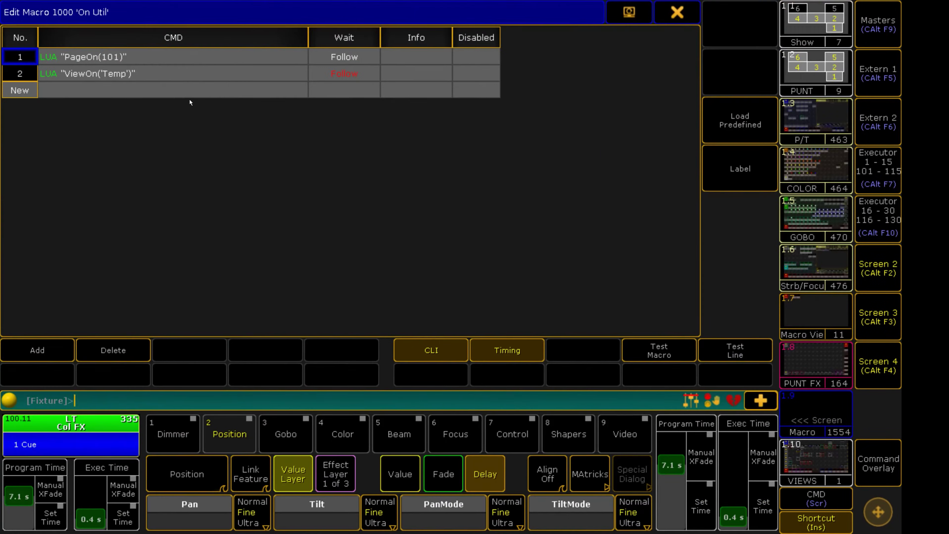
click(118, 61)
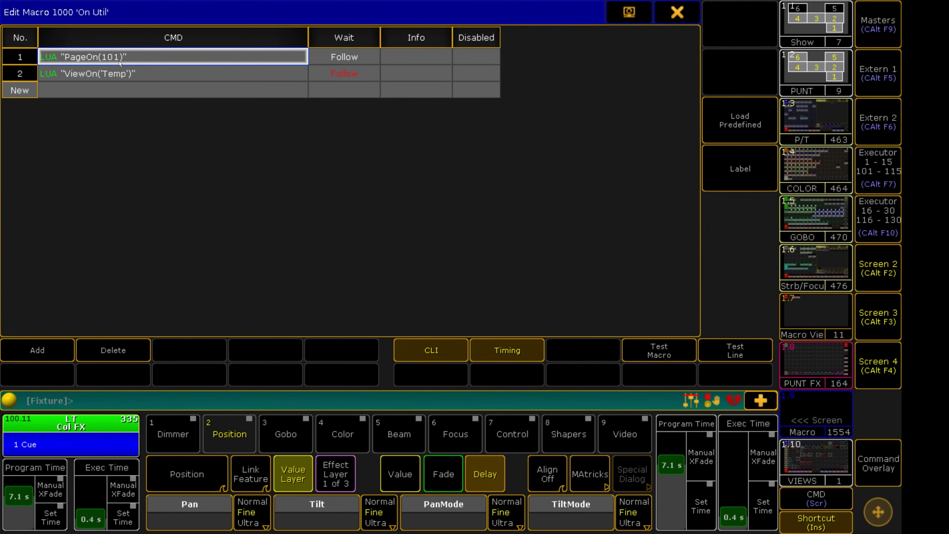
click(125, 80)
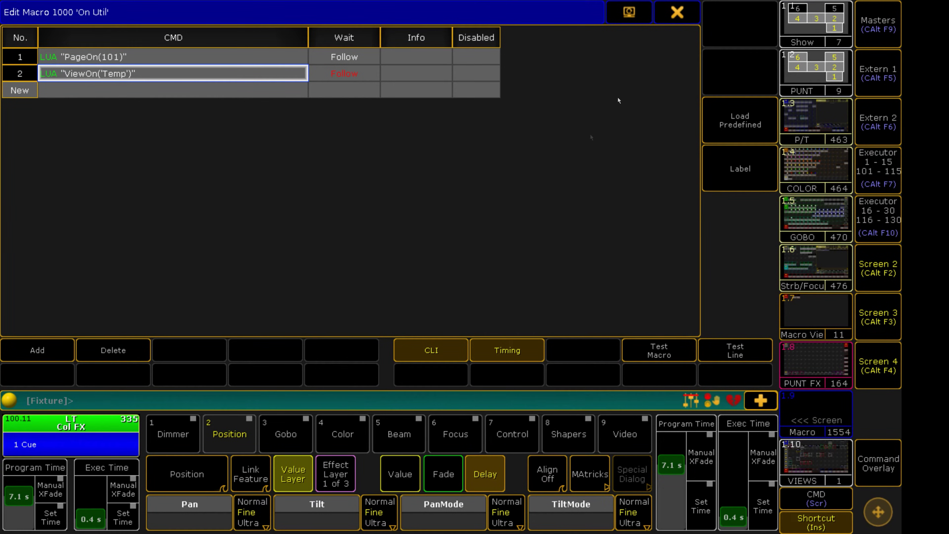
click(678, 13)
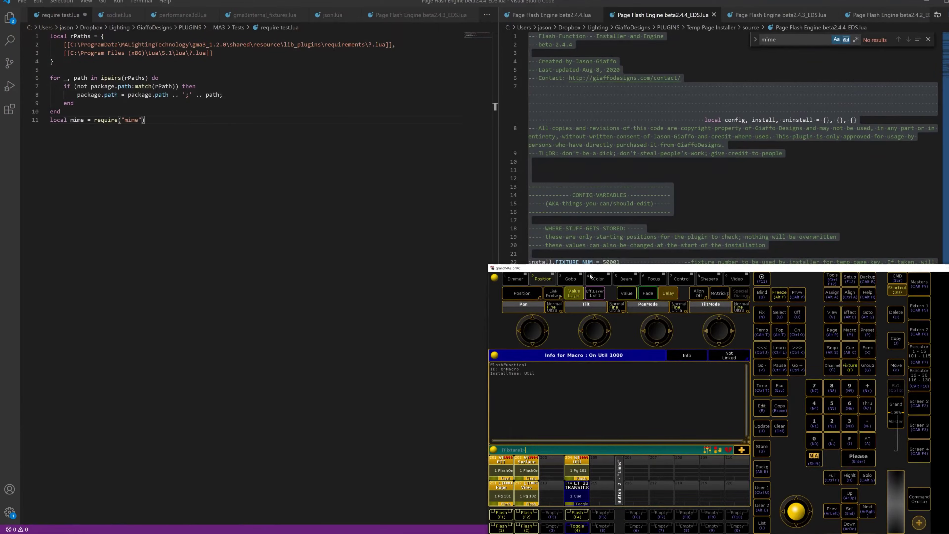
Step: Place the onPC console window over the macro and sequence pools and test the Util flash executor 204
drag(590, 270, 482, 261)
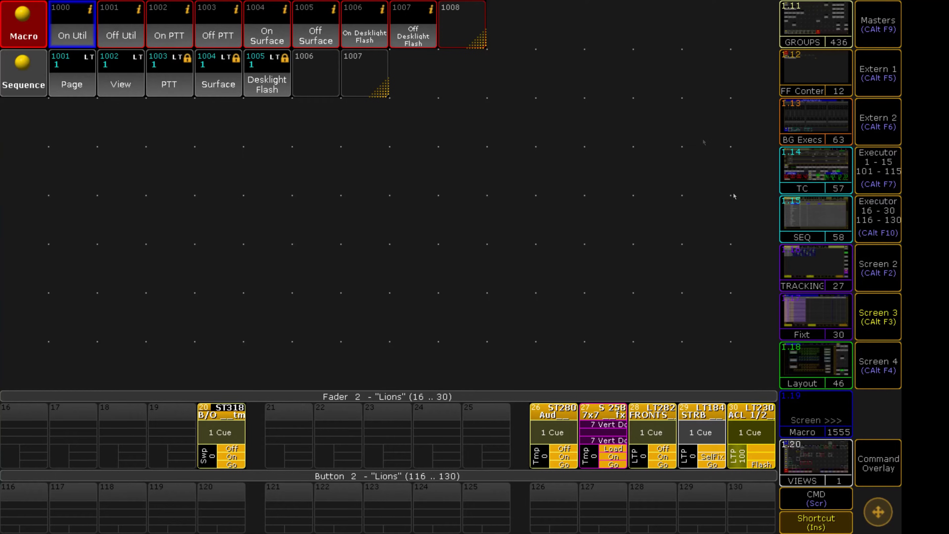
drag(631, 36, 345, 49)
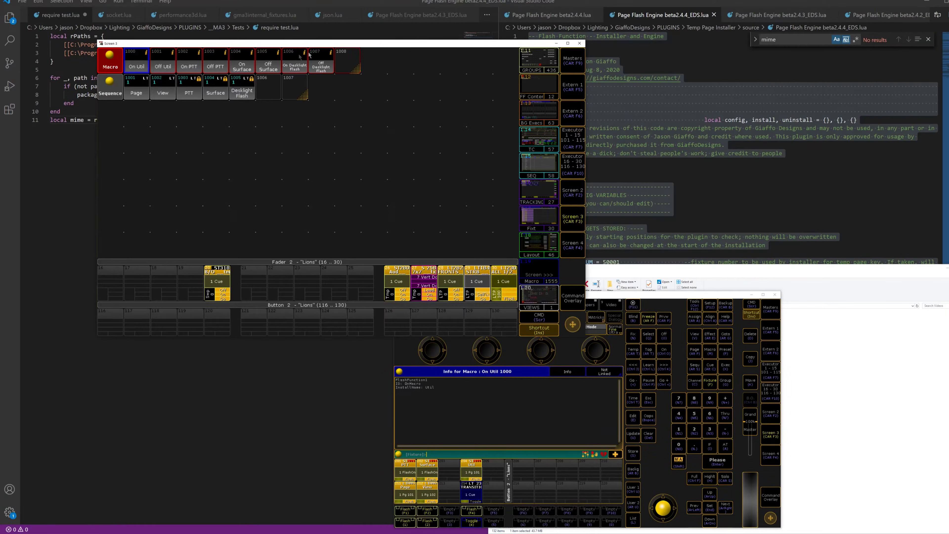
double_click(446, 45)
key(alt+Tab)
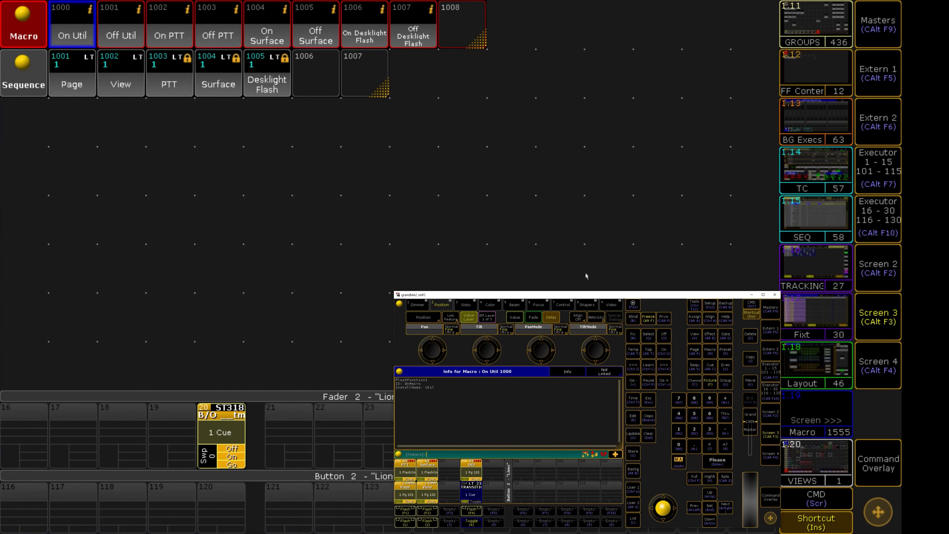
drag(587, 296, 584, 87)
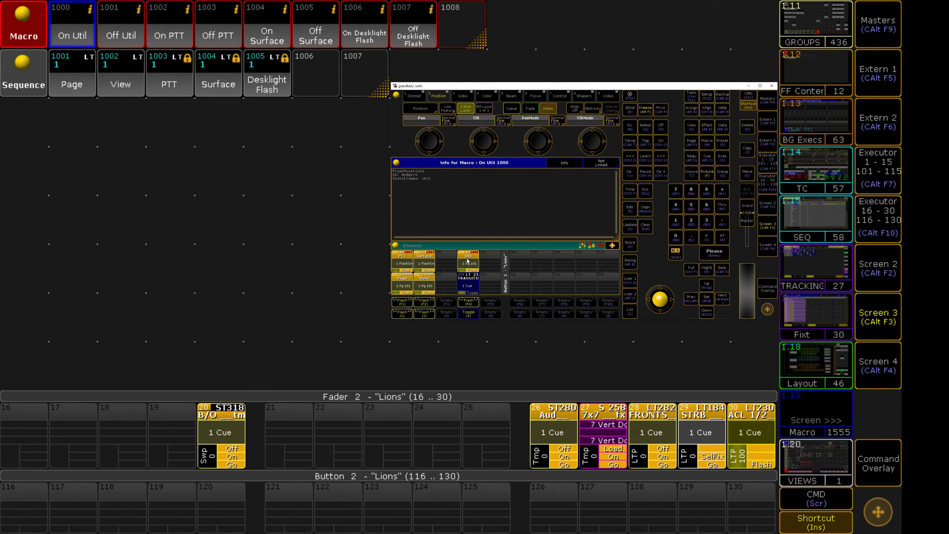
click(470, 301)
click(470, 301)
Step: Arrange the grandMA2 onPC window beside X AIR Edit's Bus 6 mute and test the PTT flash executor 201
drag(599, 86, 948, 79)
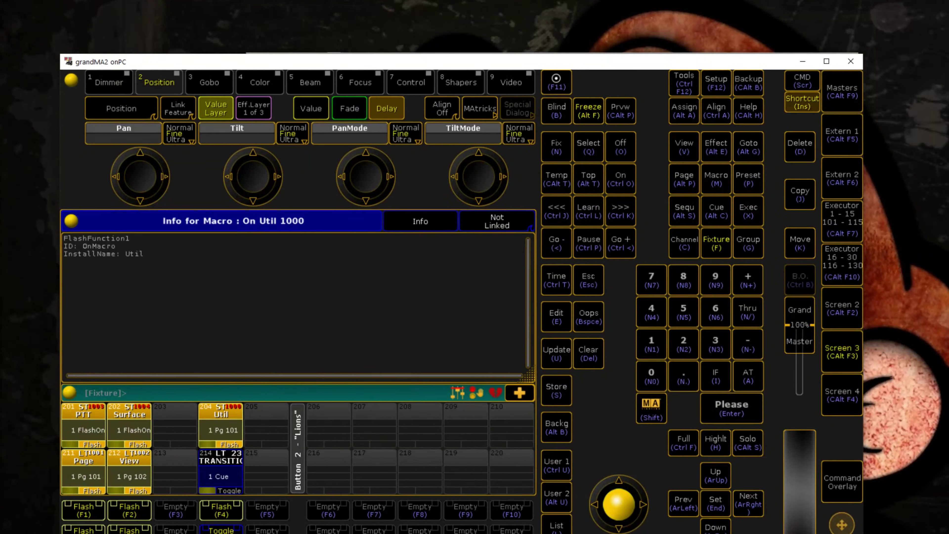
drag(354, 68, 331, 92)
drag(376, 54, 414, 21)
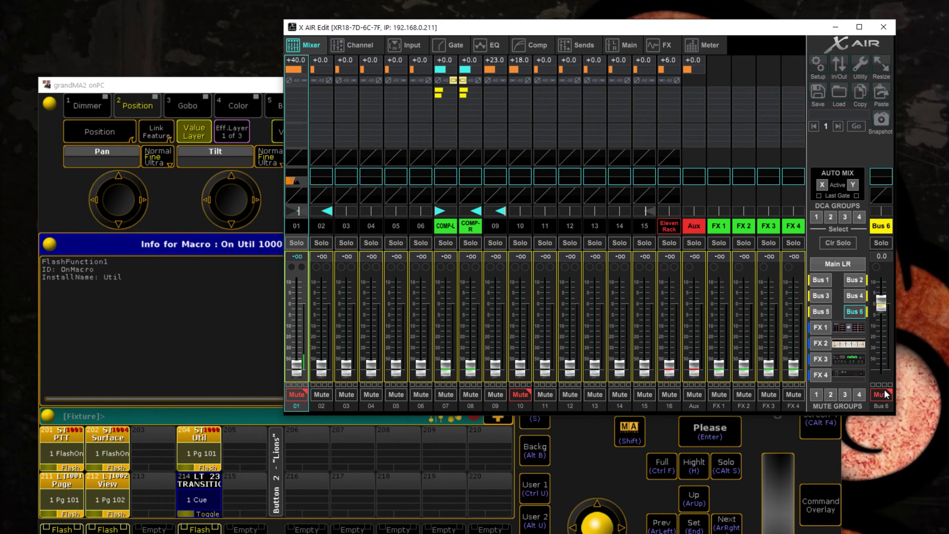
click(252, 86)
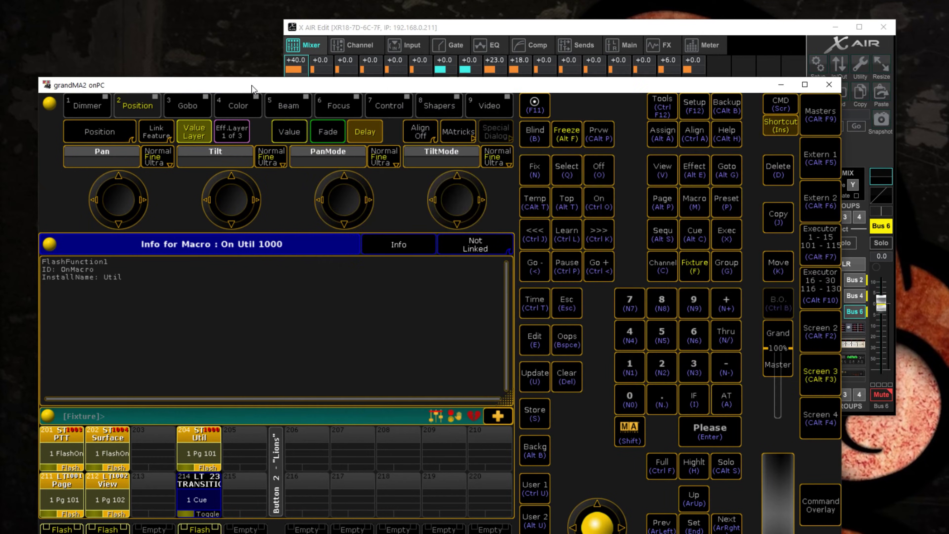
drag(251, 86, 214, 71)
click(888, 402)
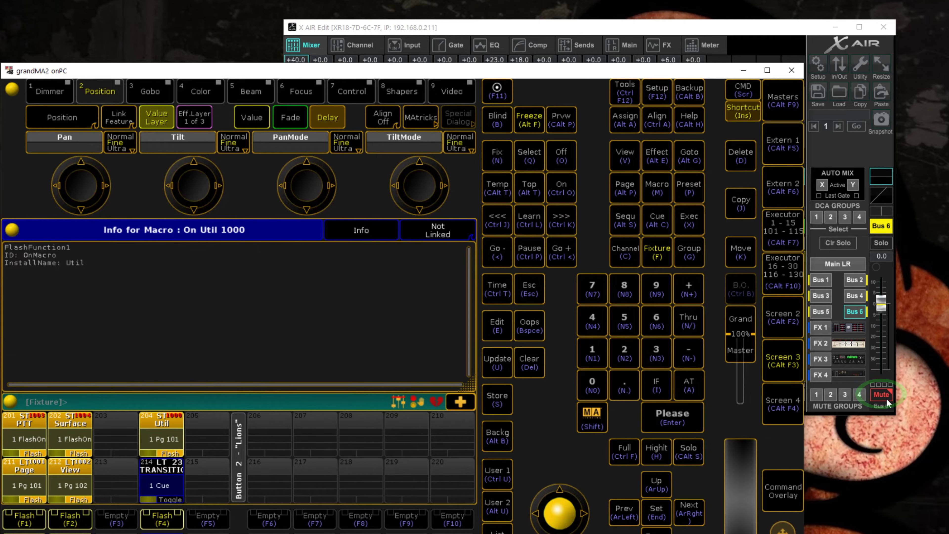
click(29, 523)
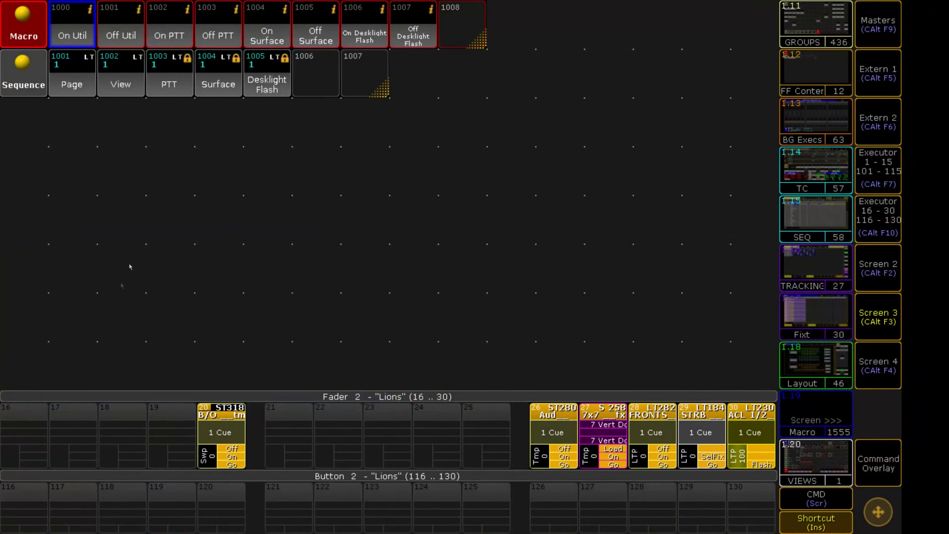
Step: Examine the command lines of the "On PTT" and "Off PTT" macros in the editor
right_click(177, 34)
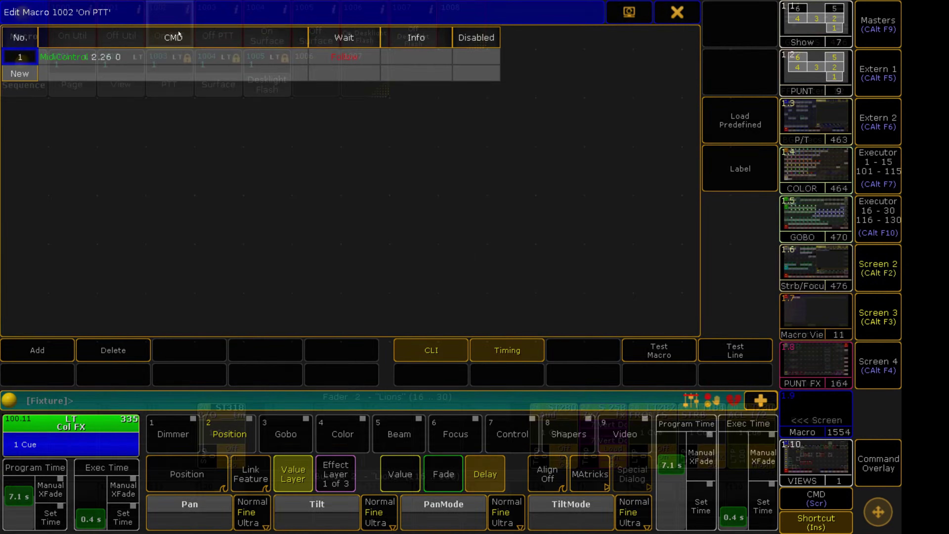
click(88, 59)
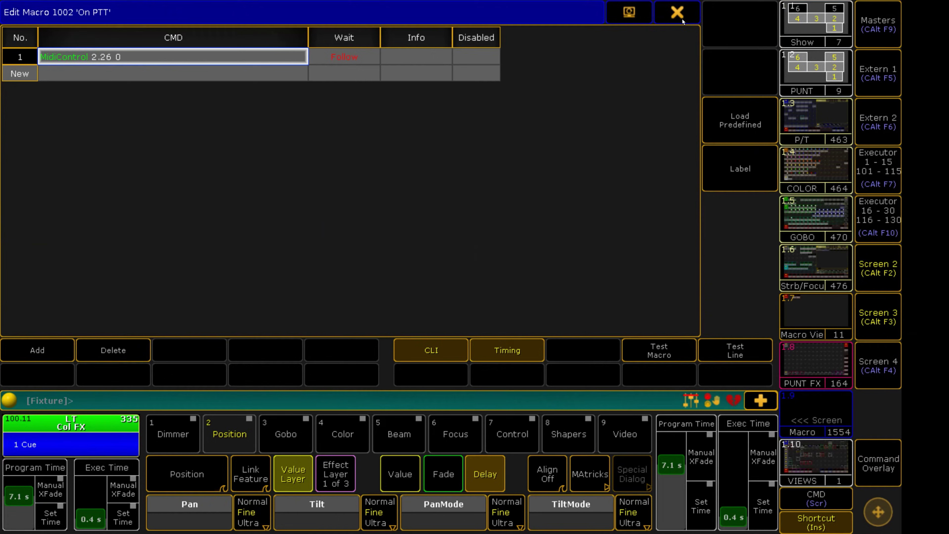
click(683, 21)
right_click(224, 35)
click(109, 59)
click(679, 16)
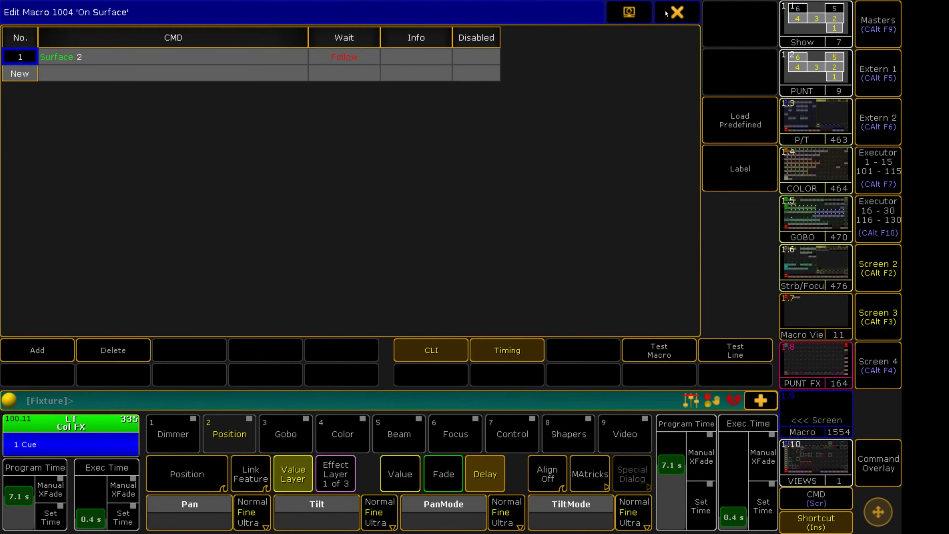
Step: Examine the command lines of the "On Surface" and "Off Surface" macros
click(136, 73)
click(136, 60)
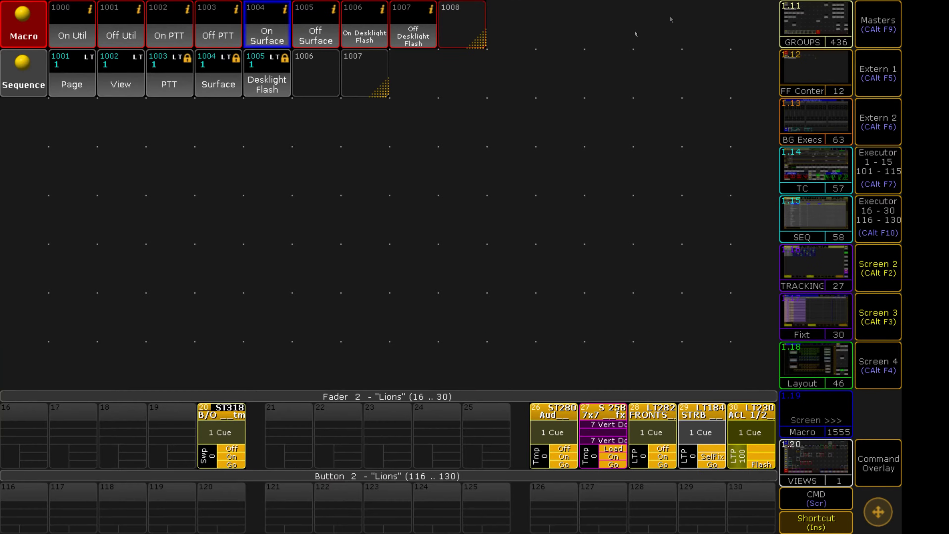
click(301, 28)
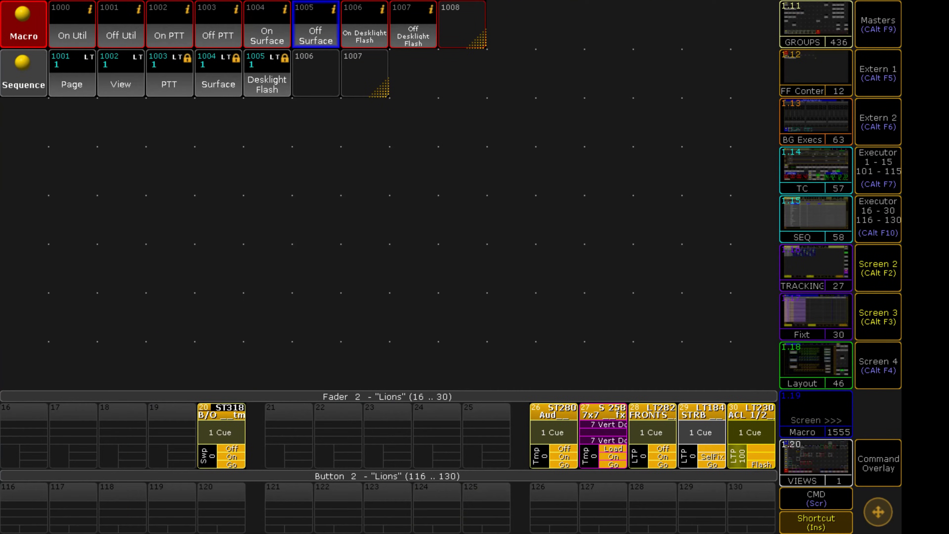
Step: Place the onPC console window above the executor bars and test the Surface flash executor 202
drag(948, 179, 590, 179)
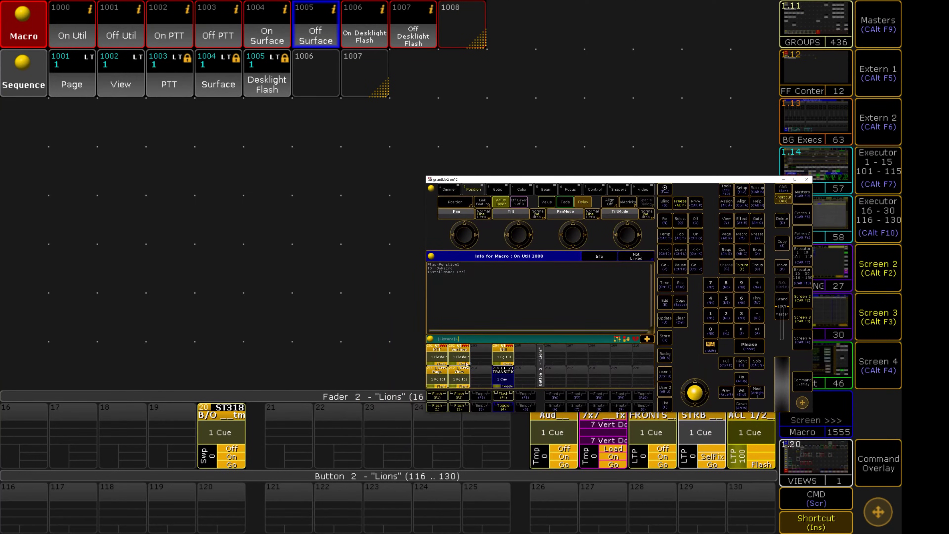
click(459, 396)
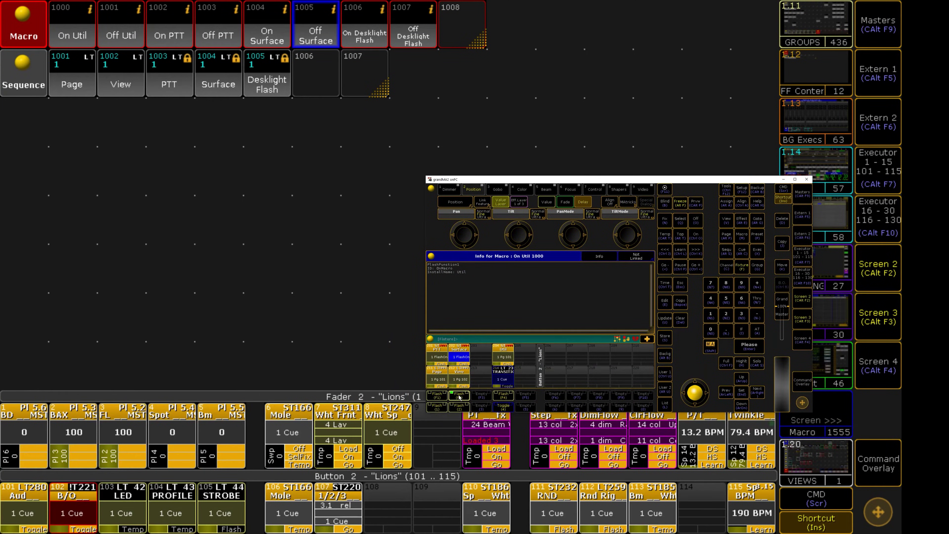
drag(471, 176, 470, 167)
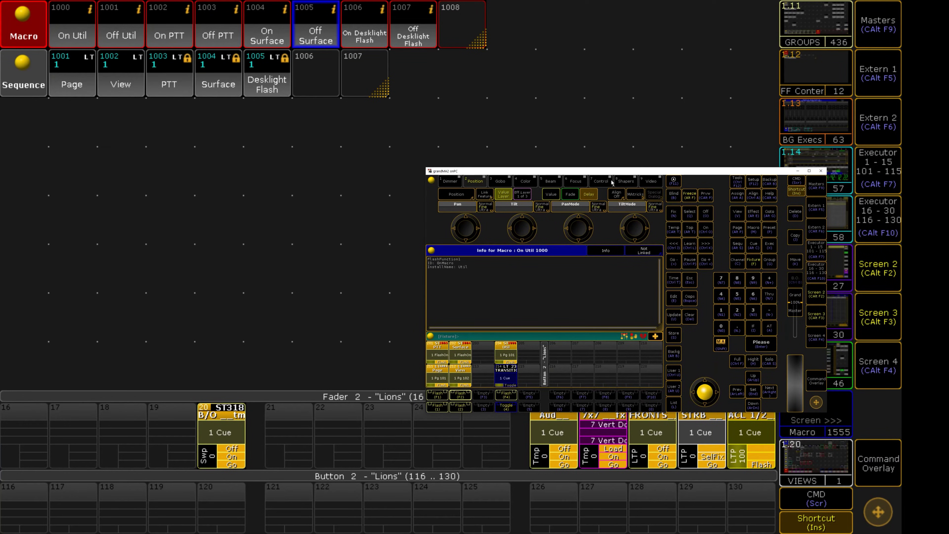
drag(609, 173, 594, 130)
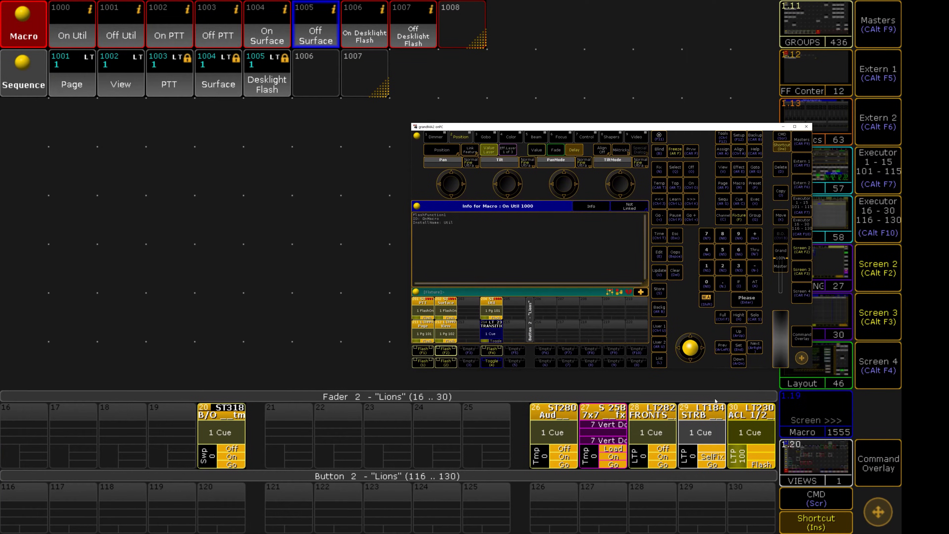
click(443, 353)
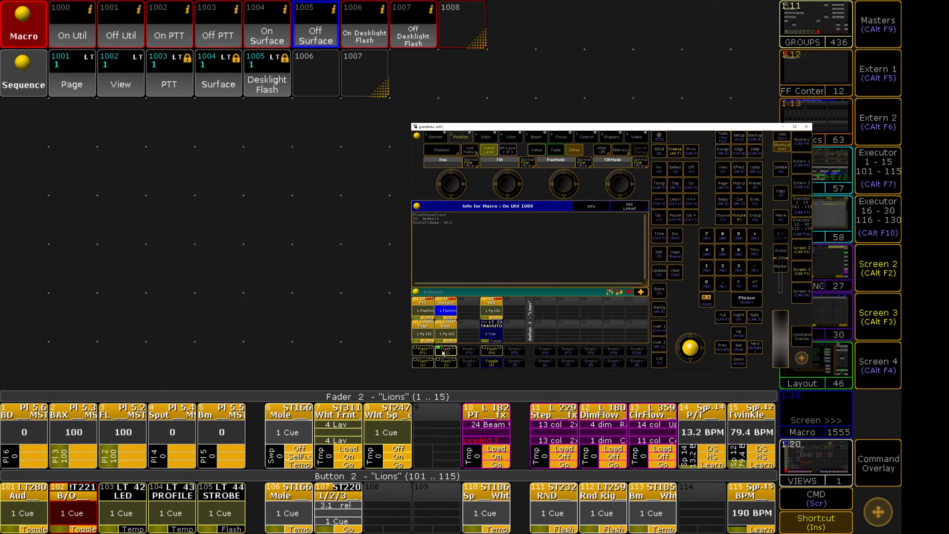
click(442, 353)
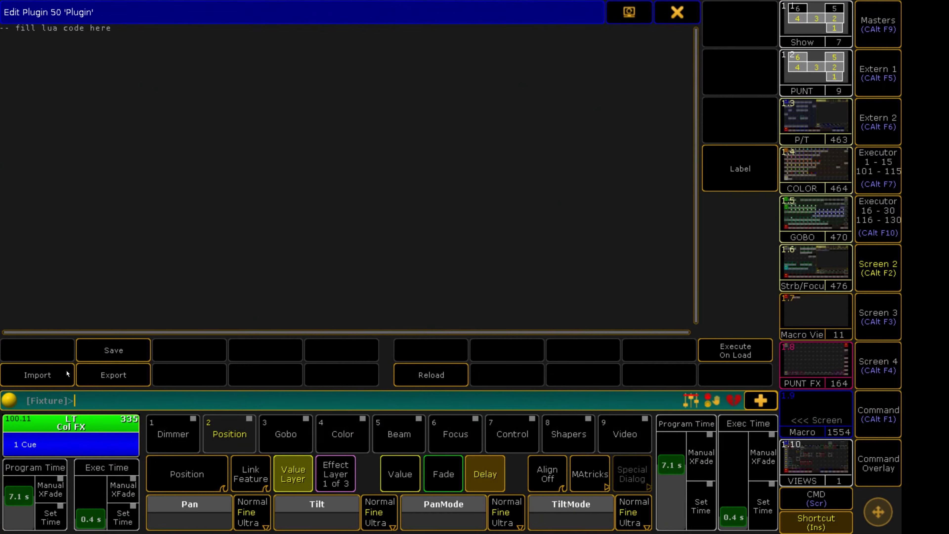
Step: Import "Flash Function beta2.4.3(2pt).xml" from the JG_SHOW2 drive into plugin 50
click(37, 375)
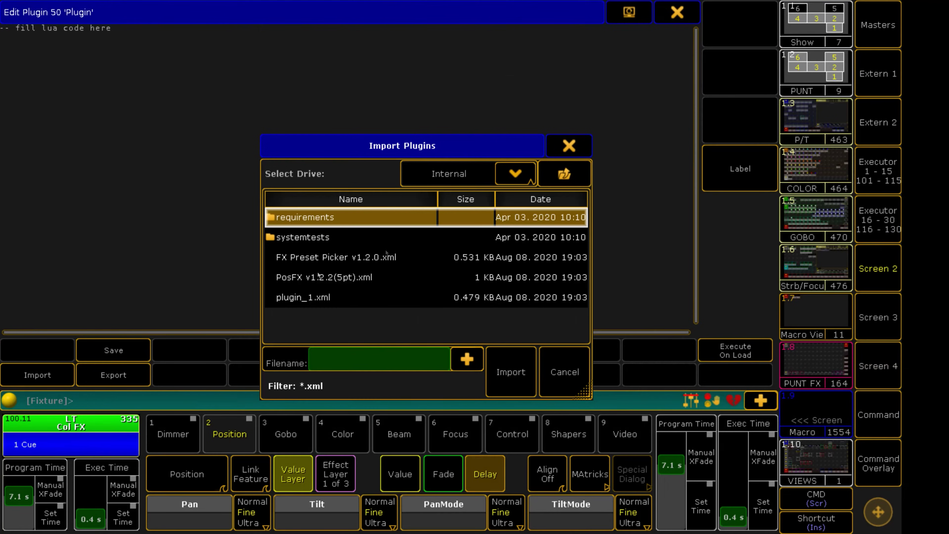
click(512, 173)
click(405, 224)
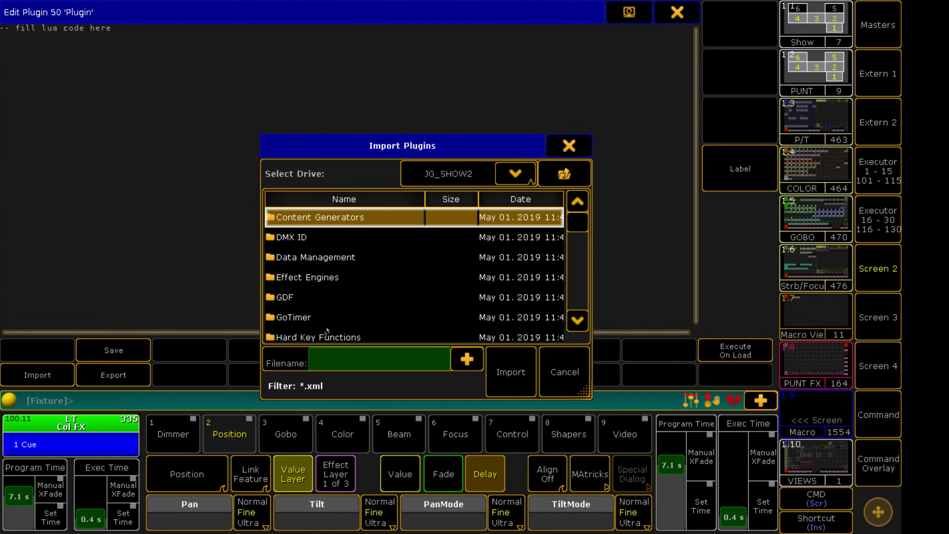
click(353, 239)
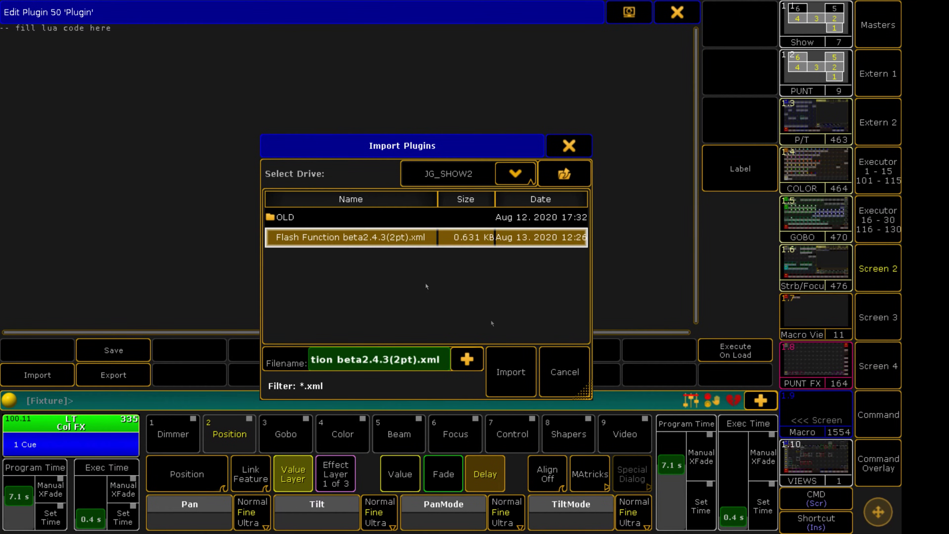
click(489, 373)
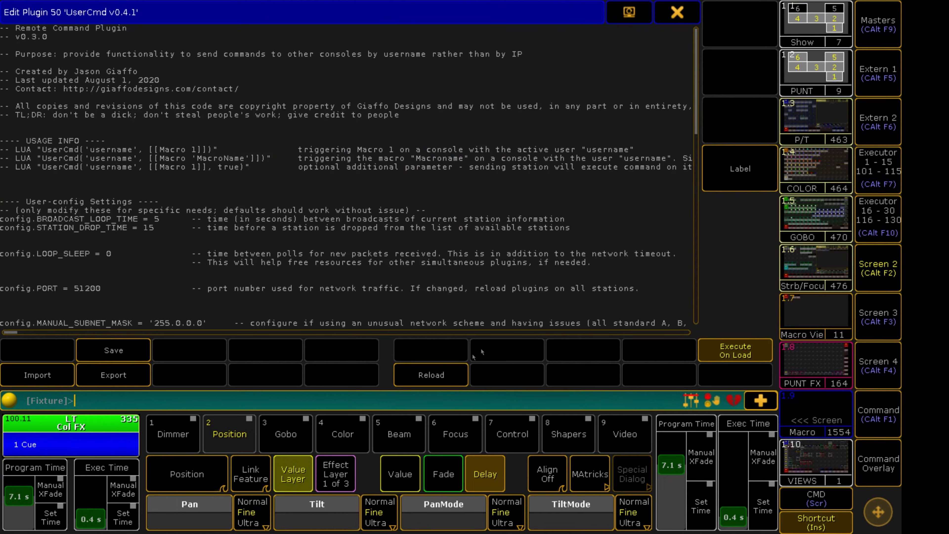
Step: Reload the imported UserCmd v0.4.1 plugin and close its editor
click(441, 374)
click(357, 286)
click(674, 22)
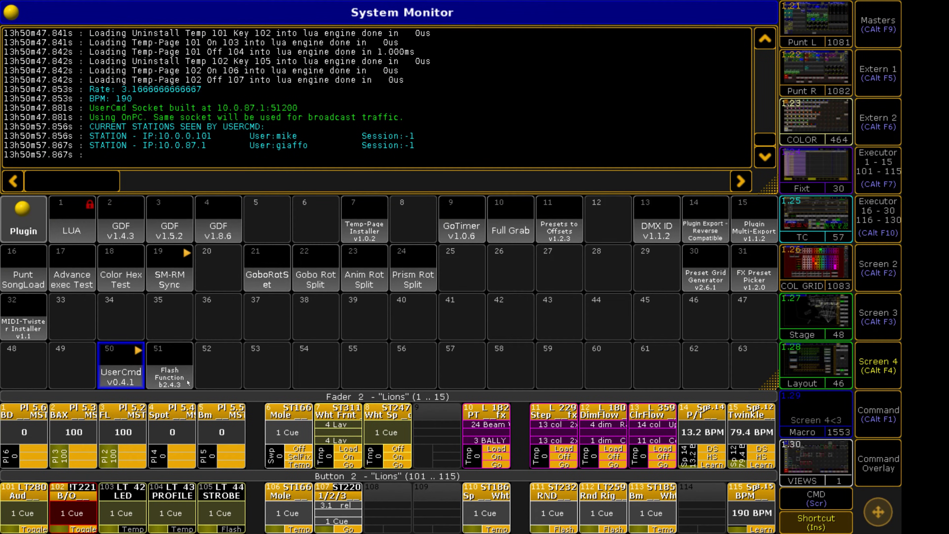
Step: Examine the fixture, DMX, sequence, executor and macro storage variables in the Flash Function plugin 51 code
right_click(170, 370)
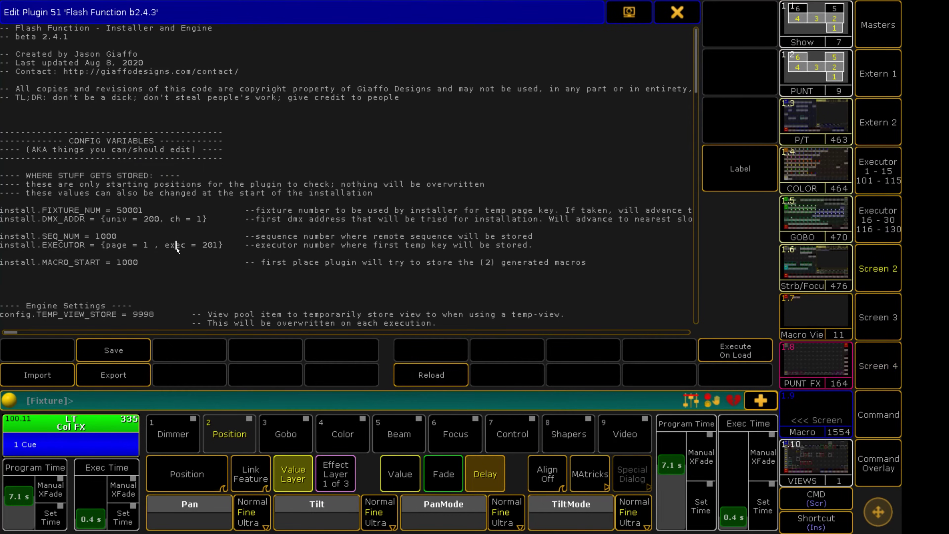
drag(587, 264, 1, 200)
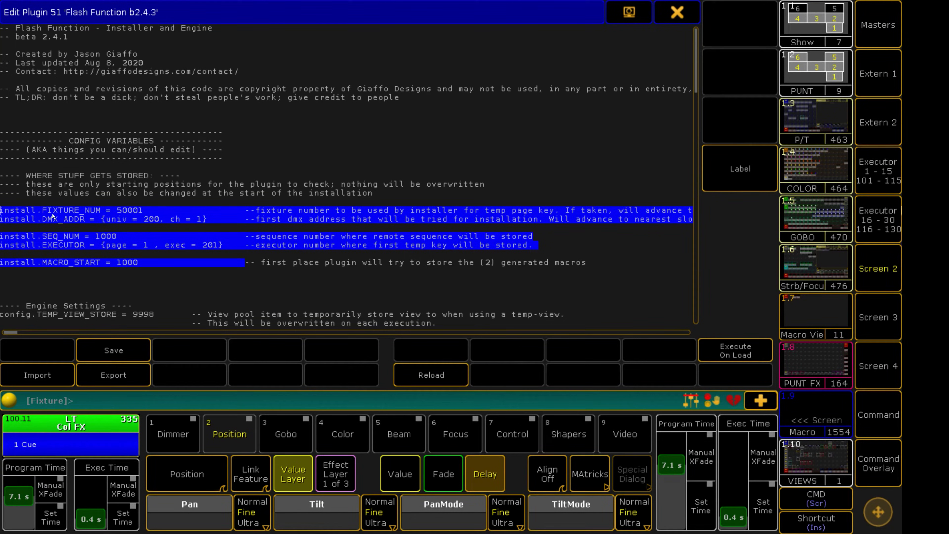
drag(42, 210, 192, 219)
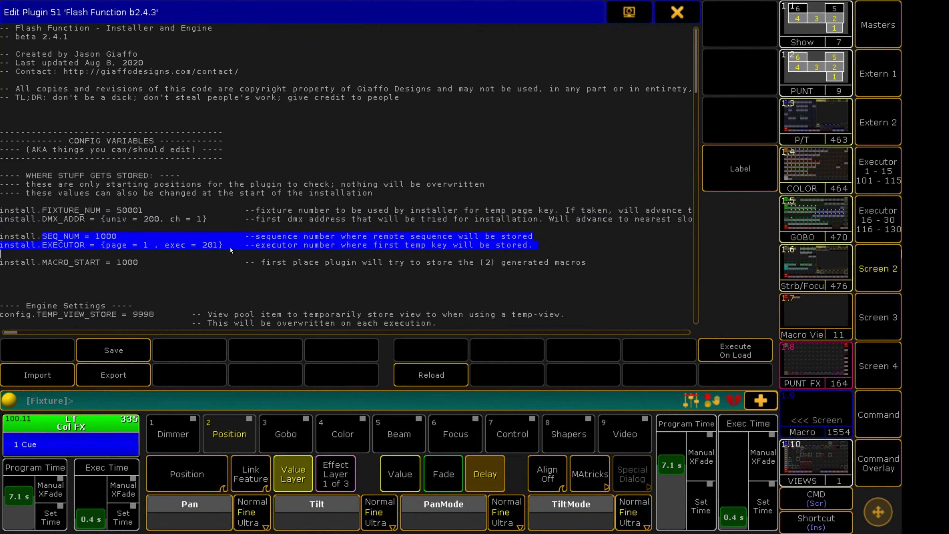
click(309, 210)
drag(3, 263, 151, 273)
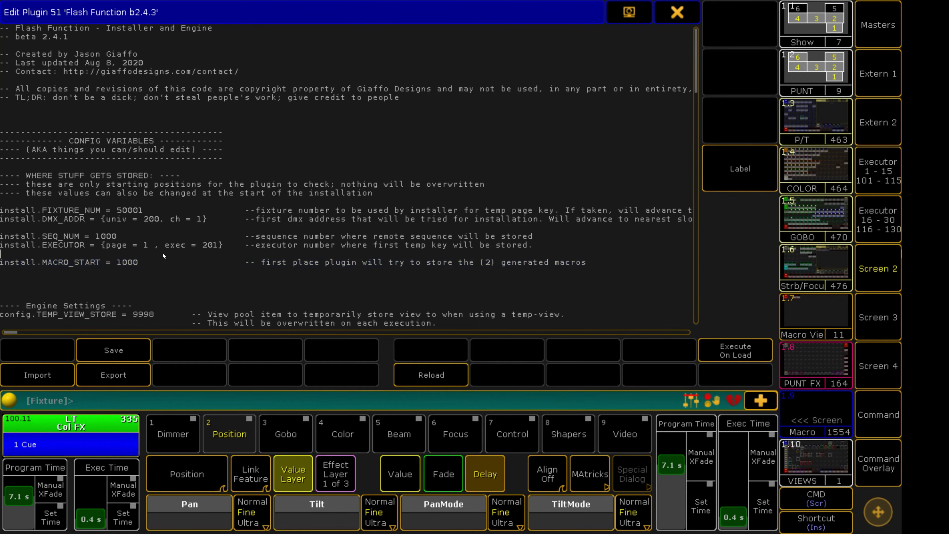
Step: Examine the TEMP_VIEW_STORE engine setting in the Flash Function code and close the plugin editor
scroll(163, 256, down, 1)
drag(32, 299, 169, 302)
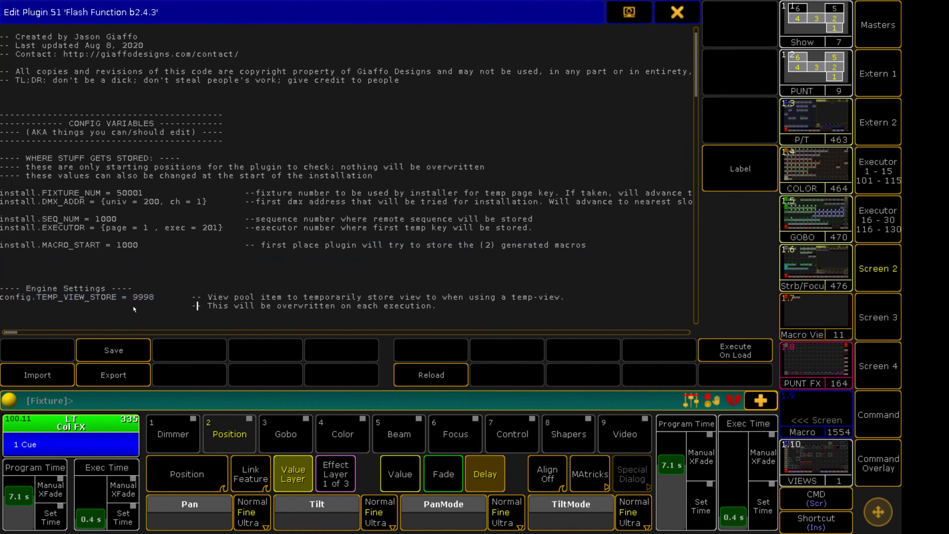
double_click(155, 296)
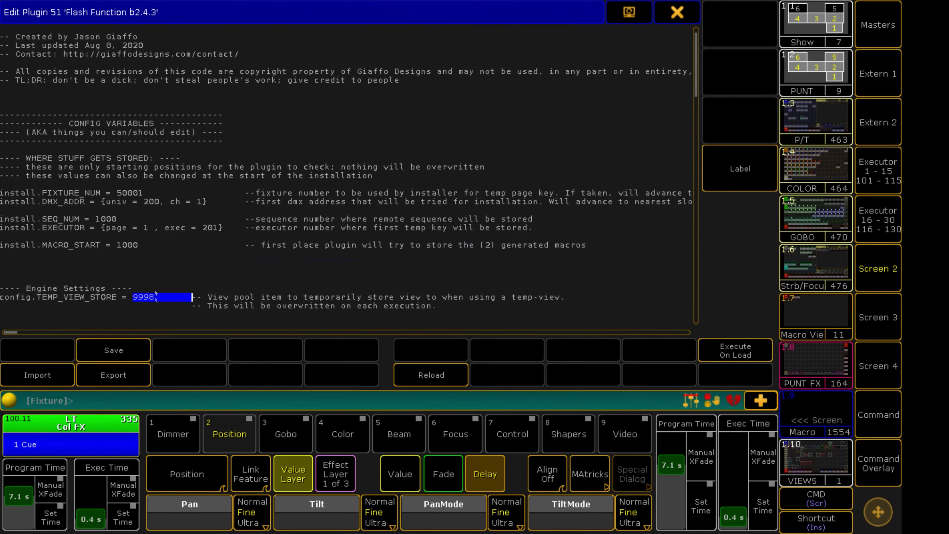
scroll(165, 236, up, 1)
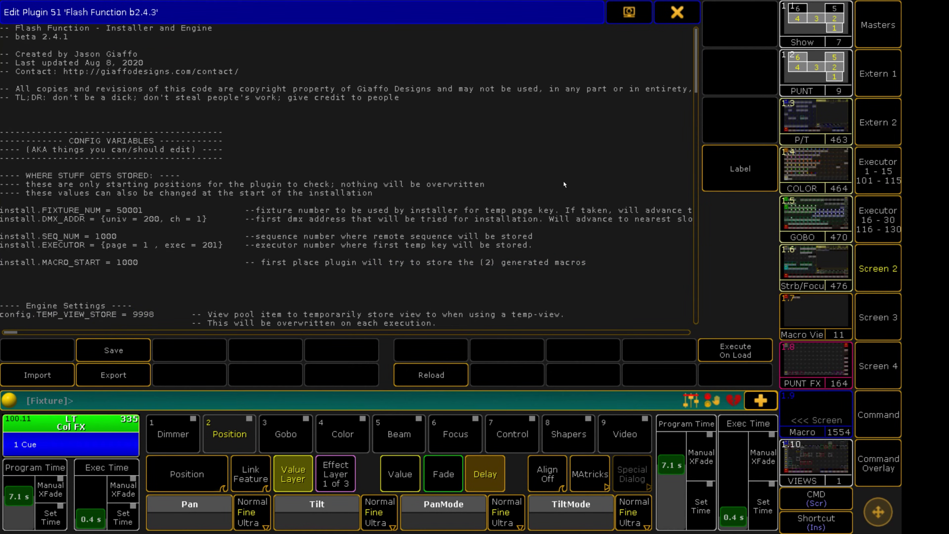
click(694, 14)
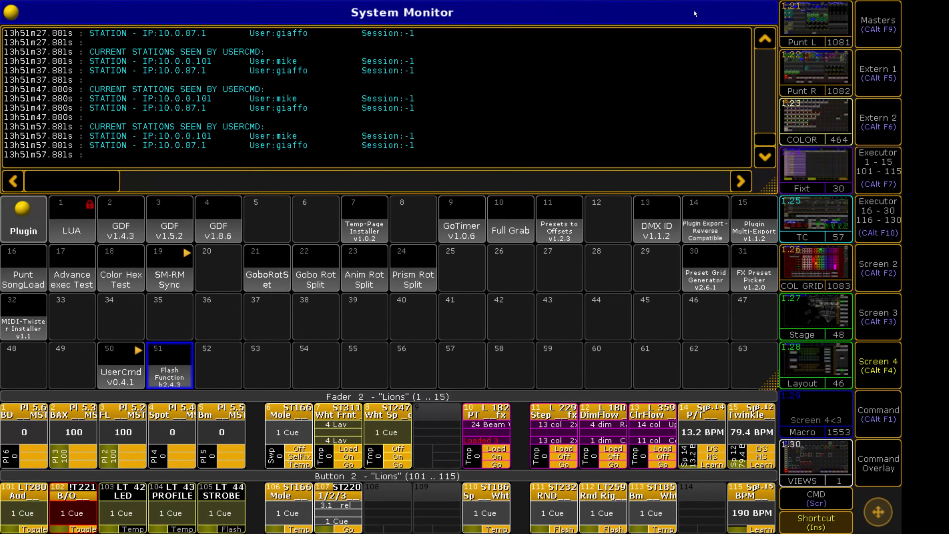
Step: Run the Flash Function plugin, start installing a new button and acknowledge the notice about the installation user
click(172, 375)
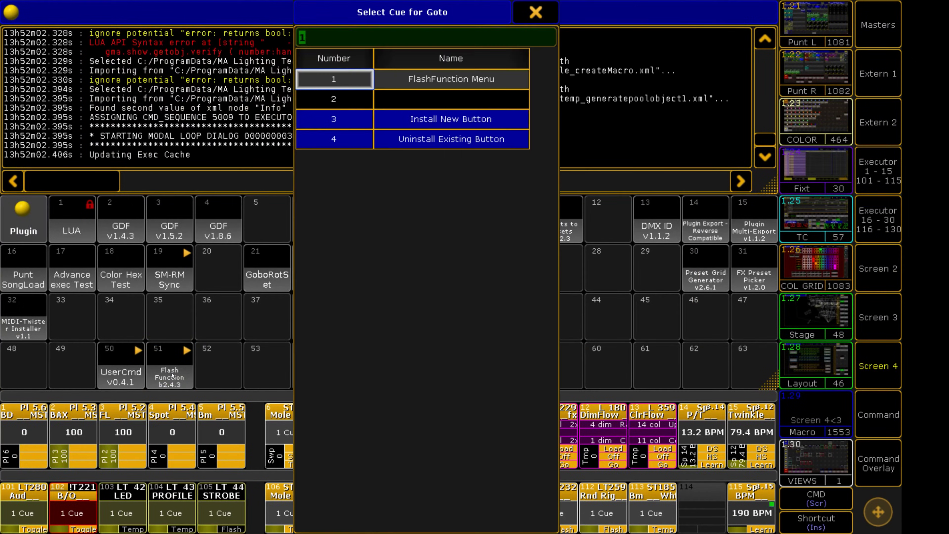
click(432, 126)
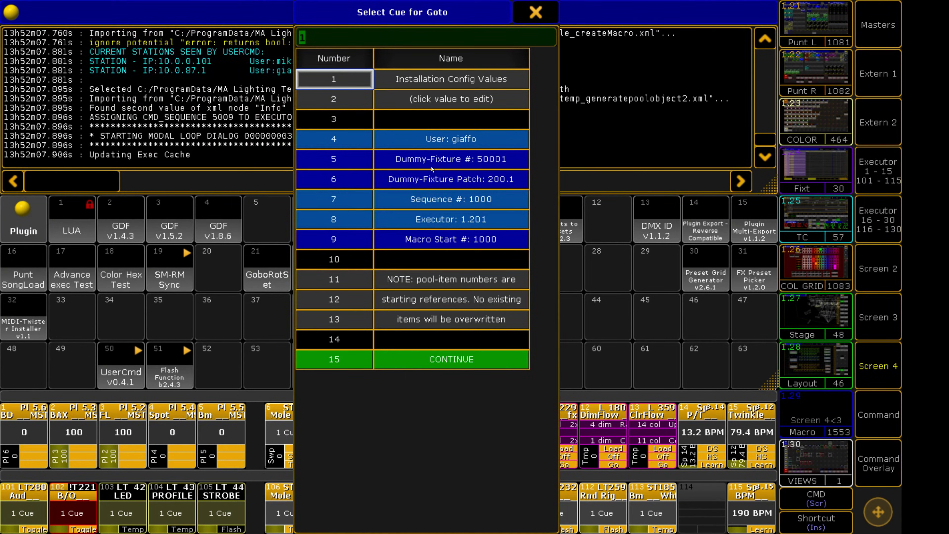
click(436, 143)
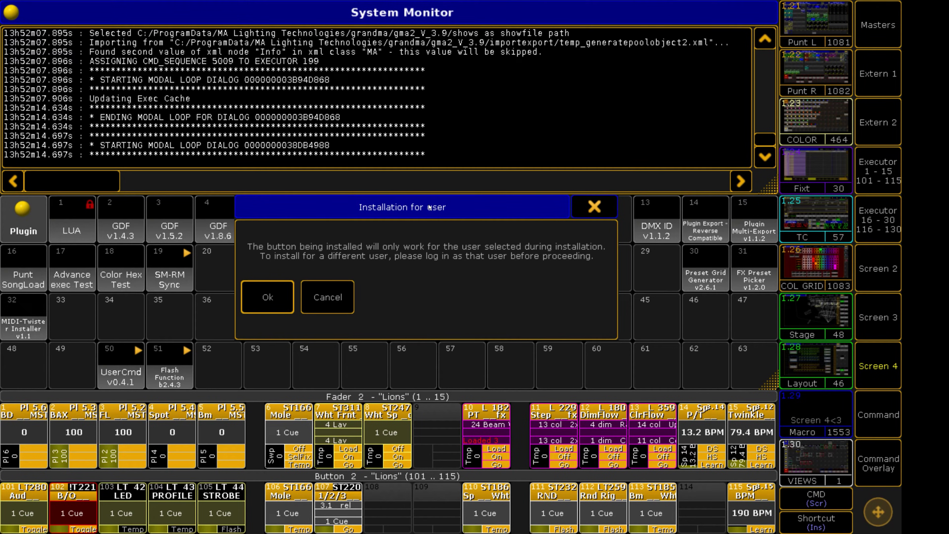
click(275, 298)
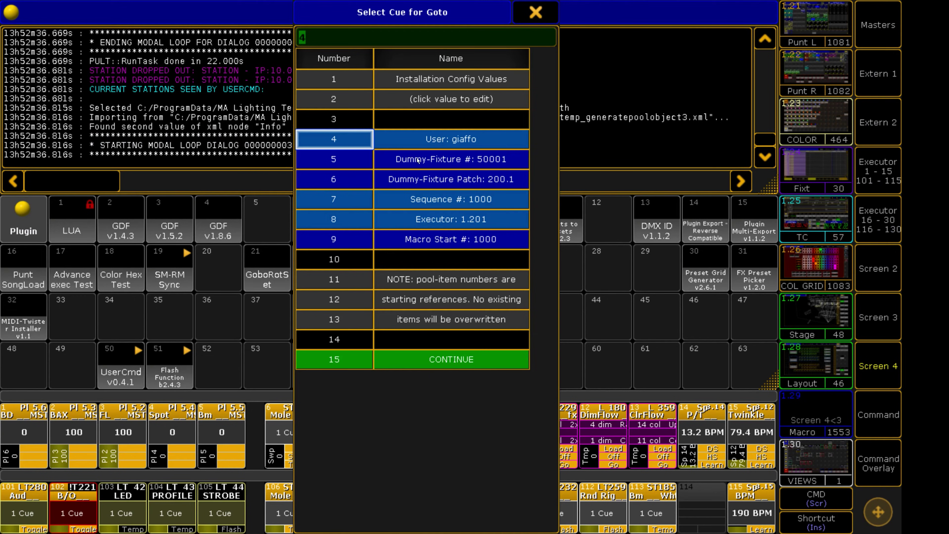
Step: Set the installation's dummy-fixture number to 60001 and its executor to 2.206
click(460, 161)
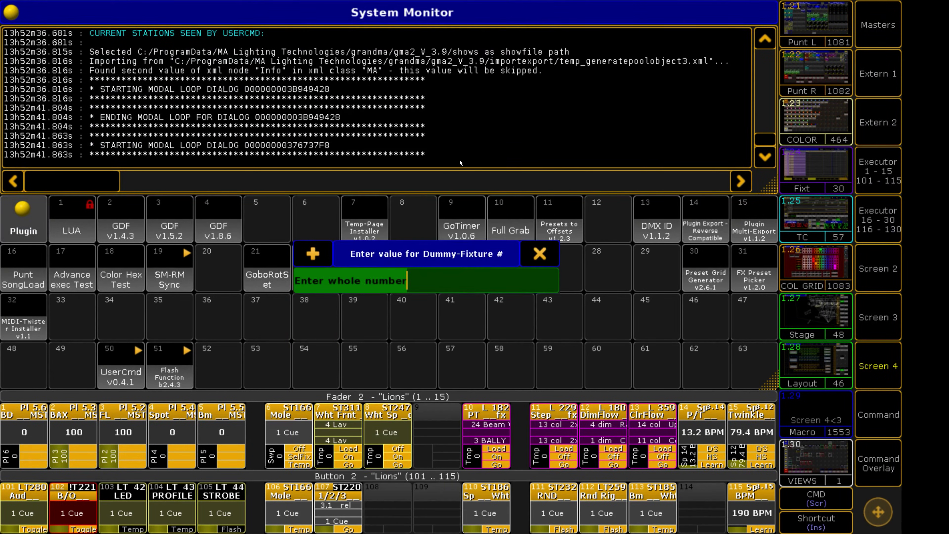
key(BackSpace)
text(60001)
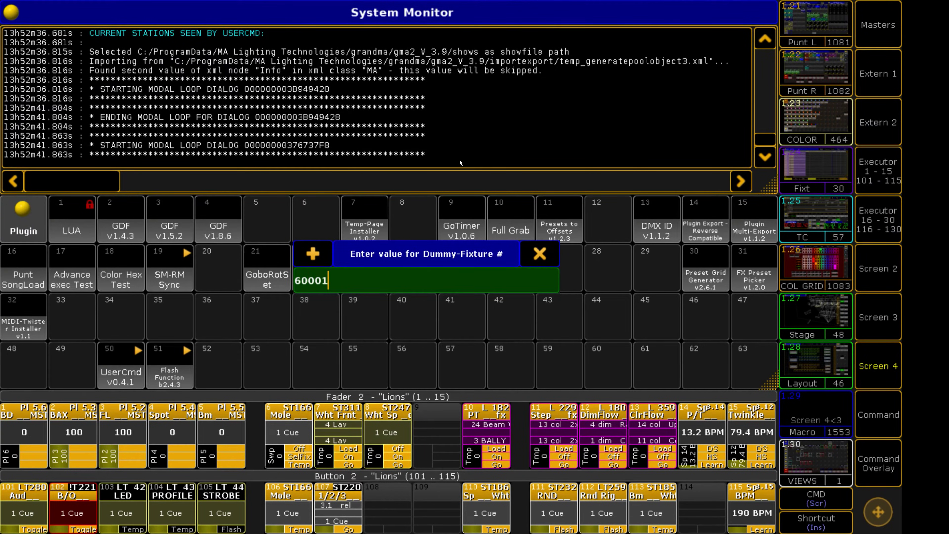
key(Return)
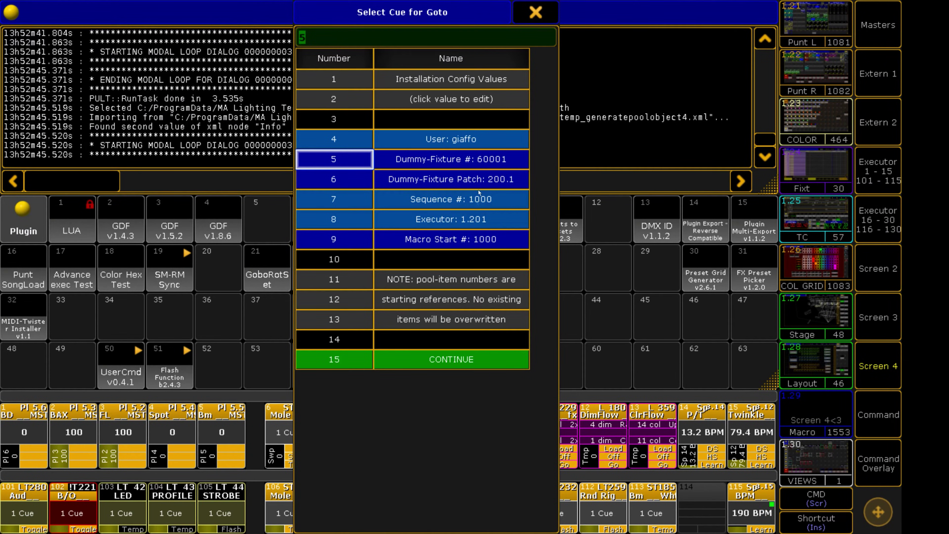
click(474, 216)
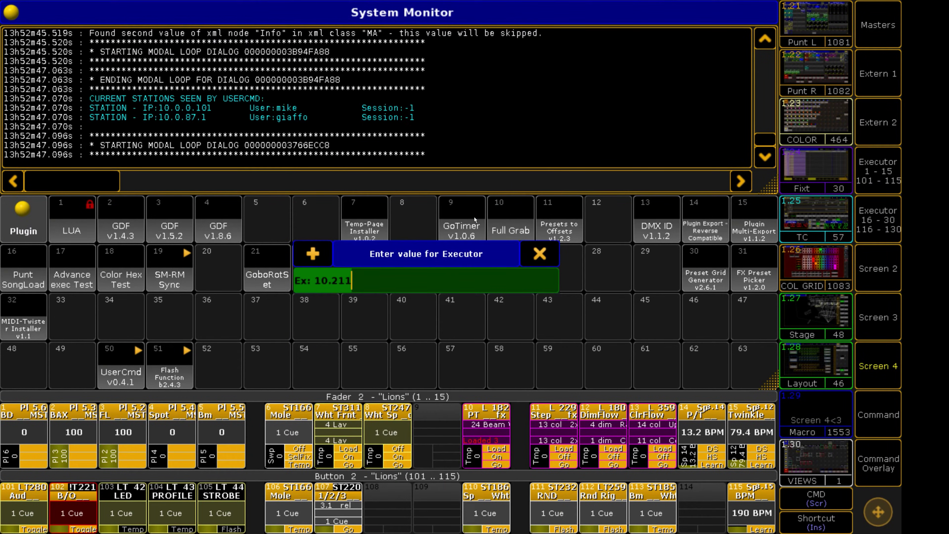
text(2.206)
key(Return)
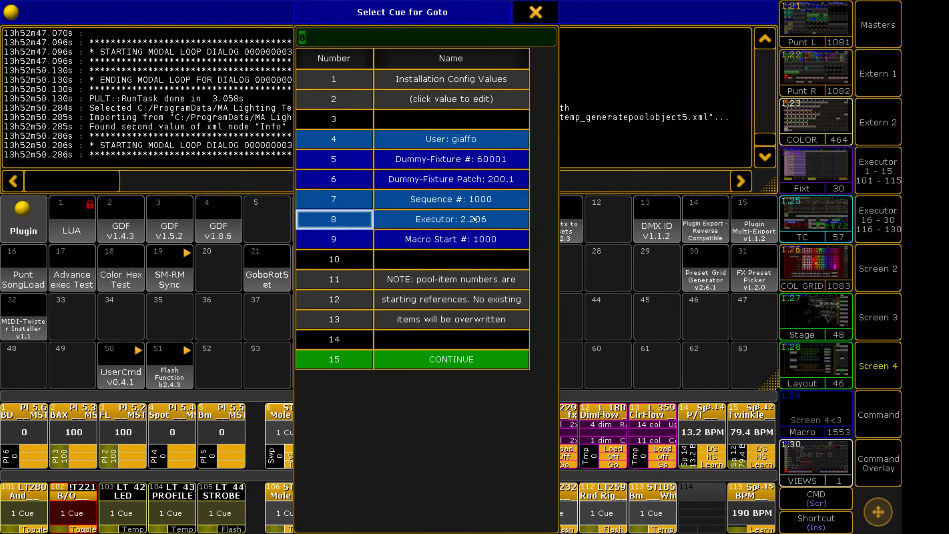
Step: Keep the macro start number at 1000 and continue to the button configuration
click(462, 240)
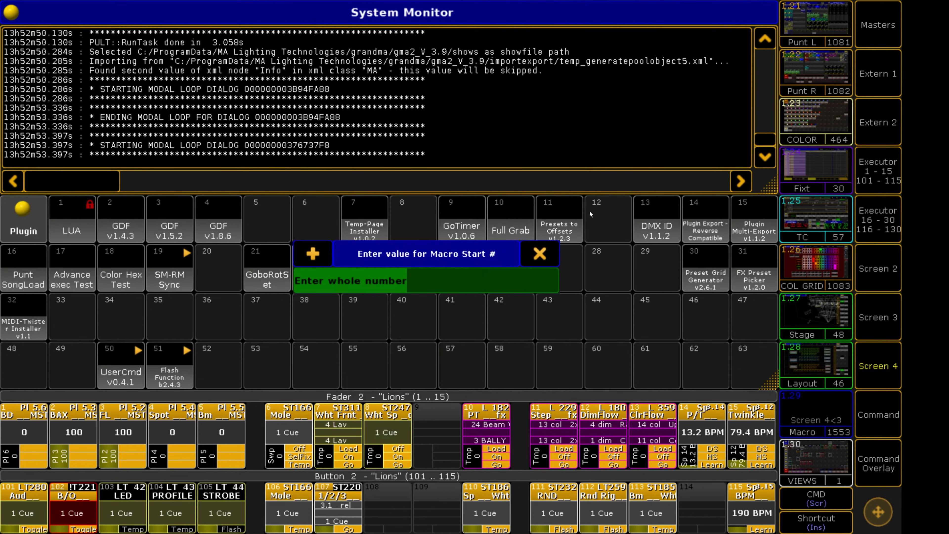
key(Return)
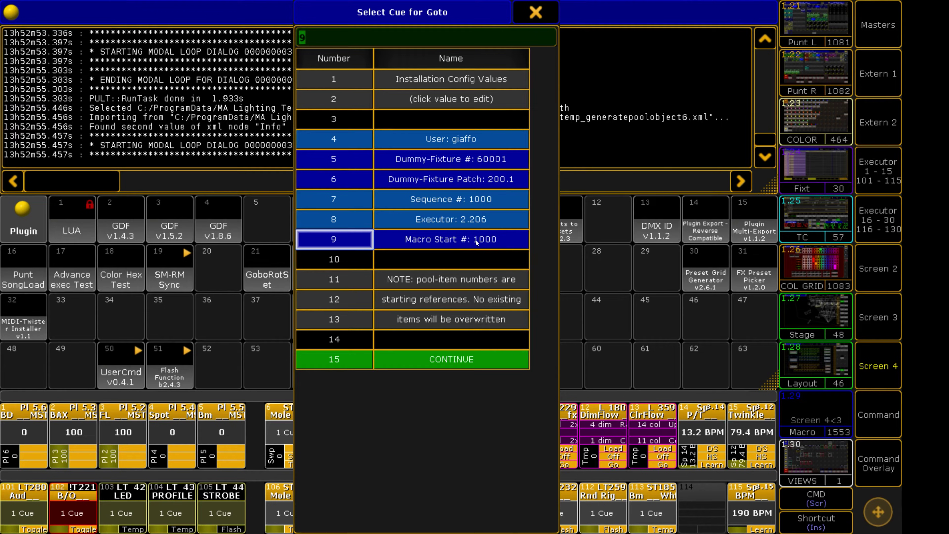
click(464, 357)
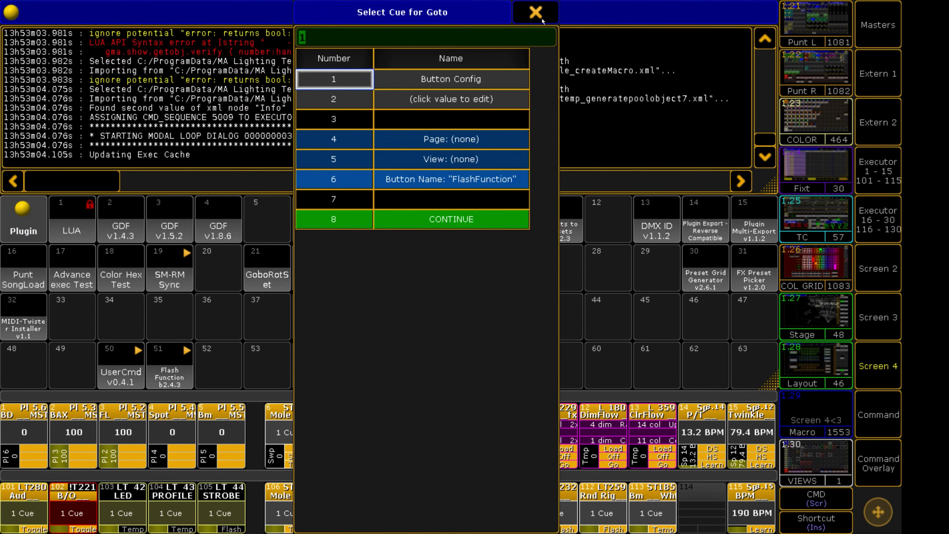
Step: Set the new flash button's page to 101
click(452, 147)
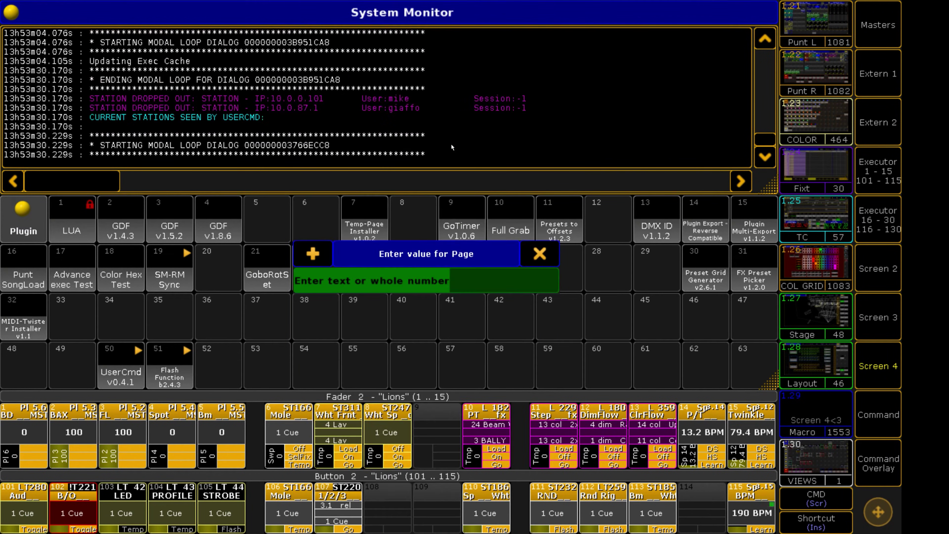
text(101)
key(Return)
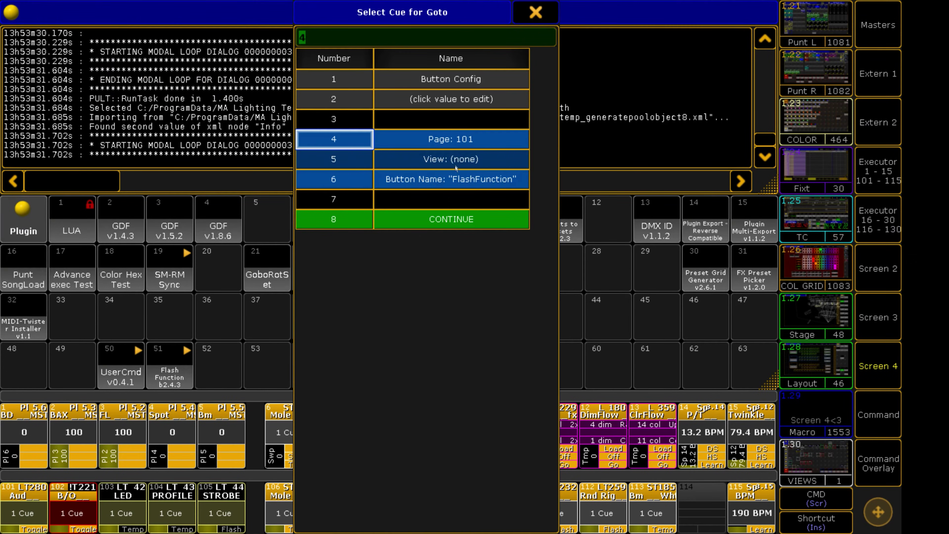
Step: Set the new flash button's view to "Temp"
click(455, 166)
text(Temp)
key(Return)
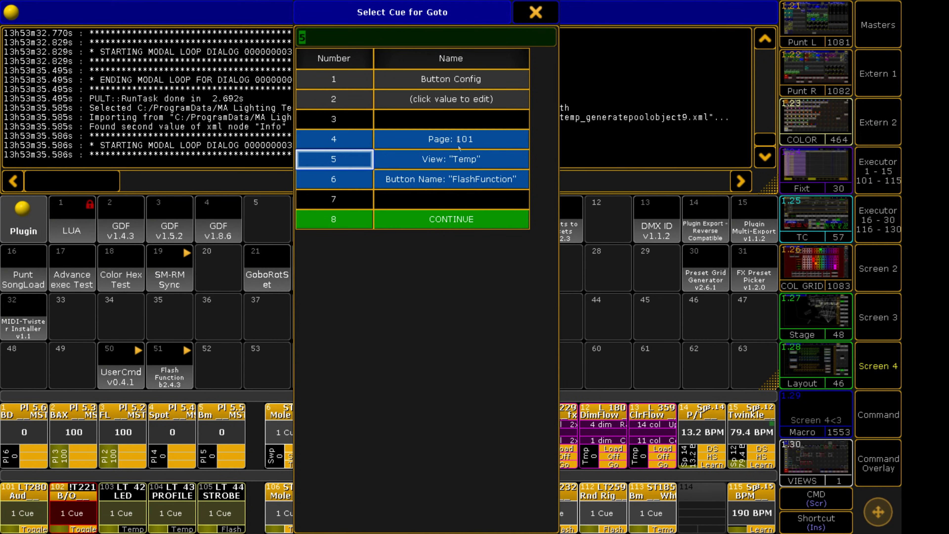
Step: Name the new flash button "Pg101"
click(463, 181)
text(Pg101)
key(Return)
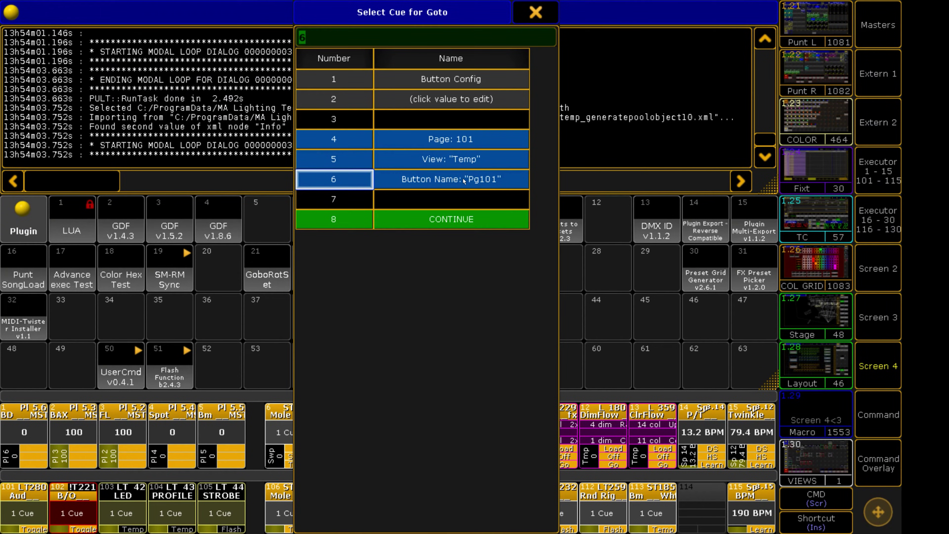
Step: Clear the button's view setting, then install the button and acknowledge the installation summary
click(455, 154)
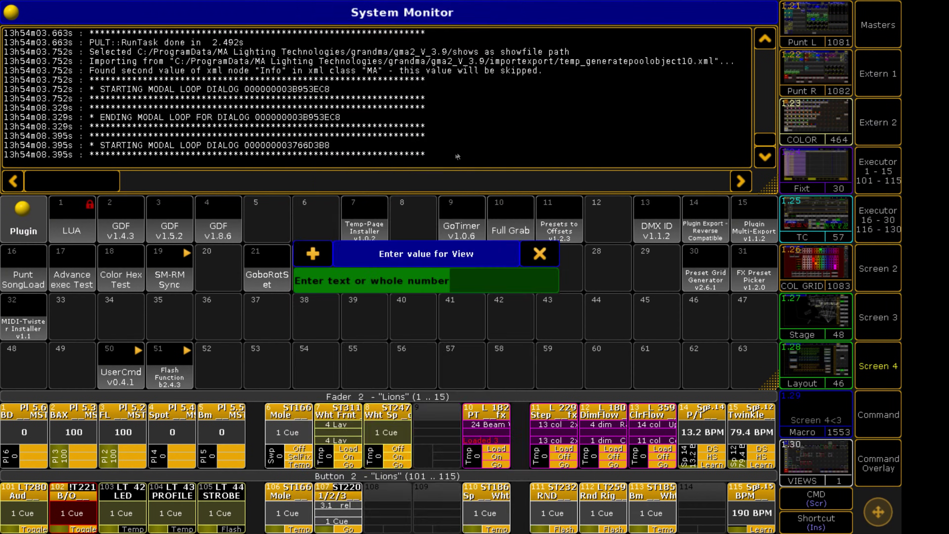
key(Return)
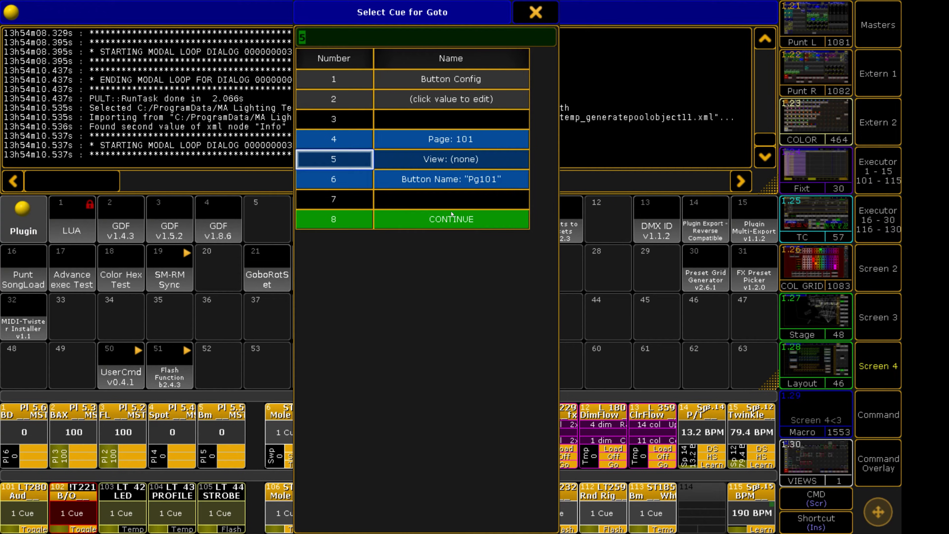
click(437, 224)
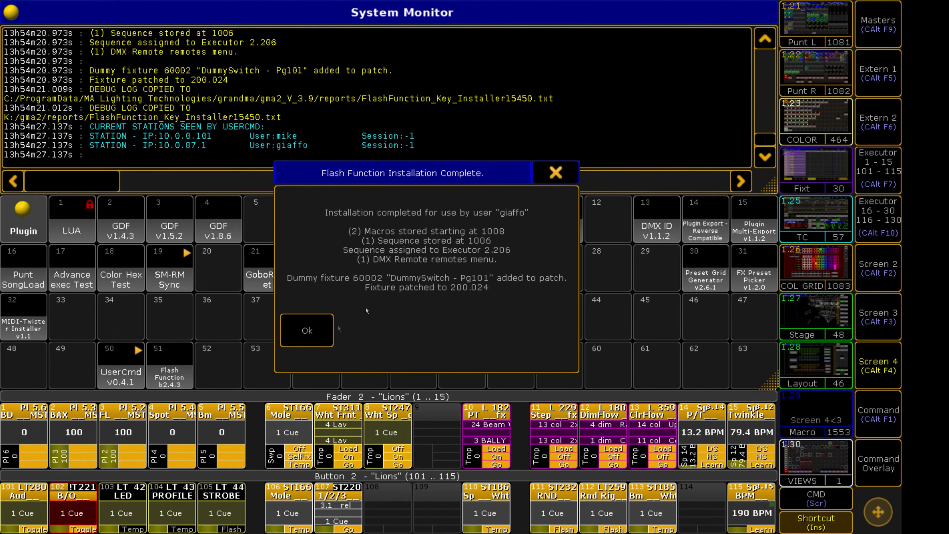
click(307, 330)
Step: Open the installed "On Pg101" macro 1008 in the editor to examine its command lines
scroll(248, 97, up, 3)
scroll(249, 97, up, 2)
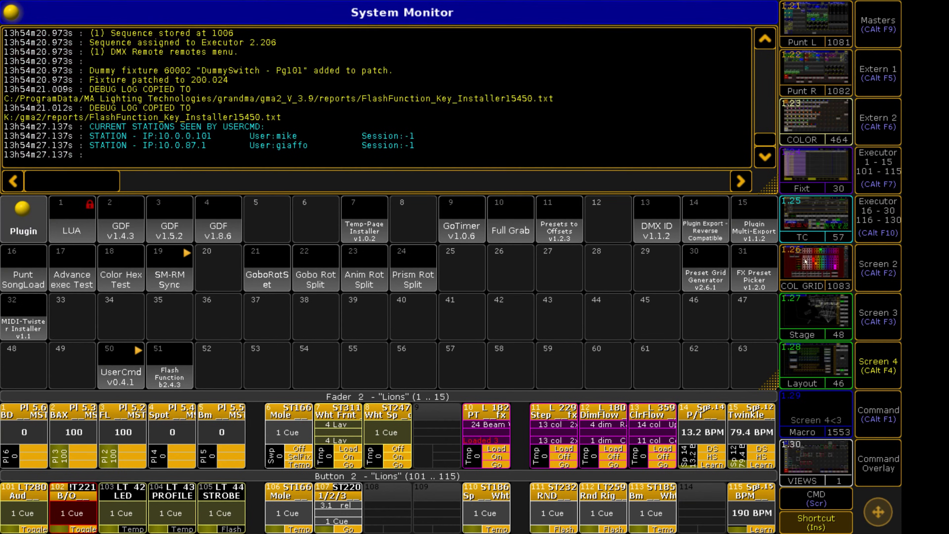
click(883, 284)
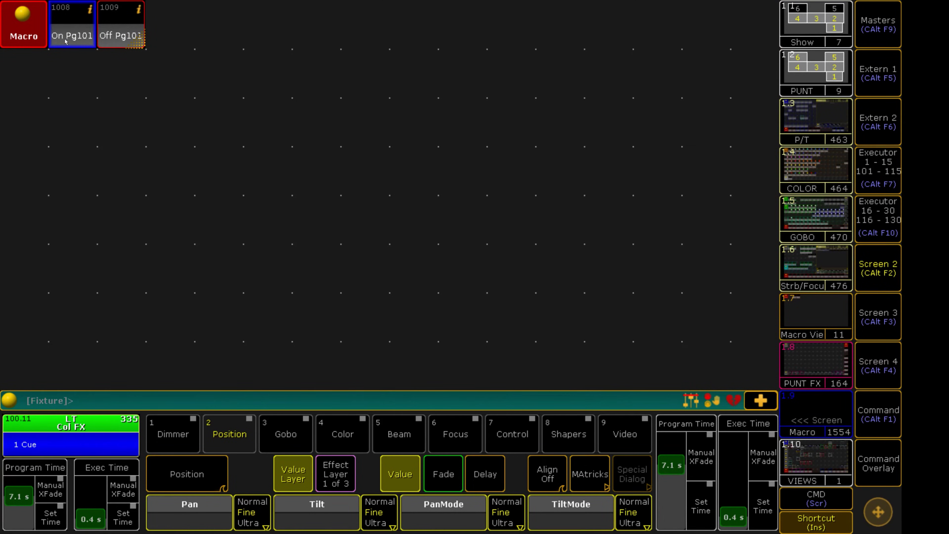
right_click(70, 29)
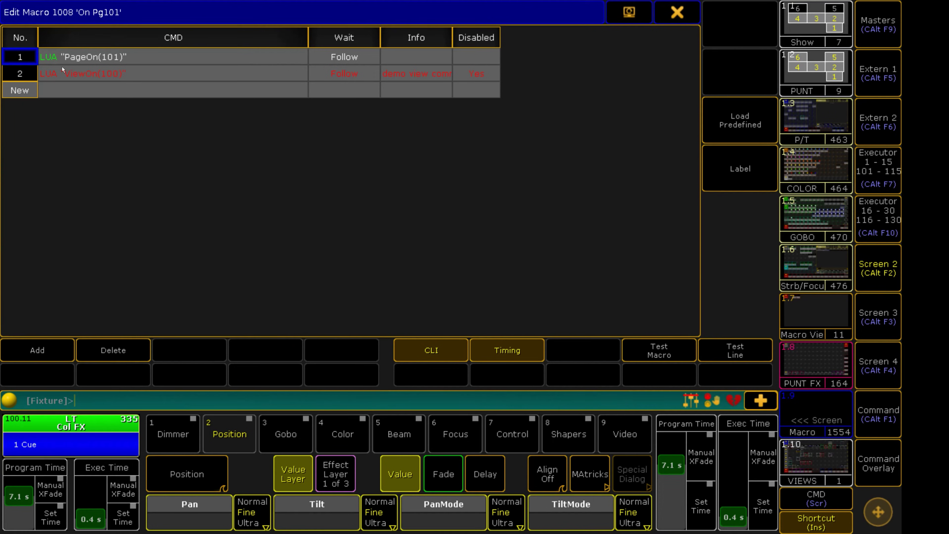
Step: Close the macro editor, then open the Pg101 sequence on executor 206 to examine its cue command
click(91, 90)
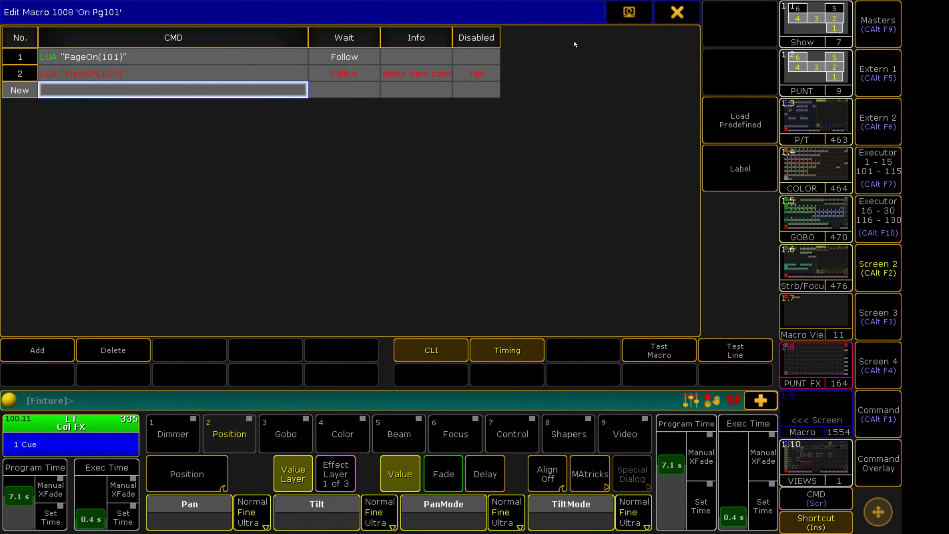
click(665, 17)
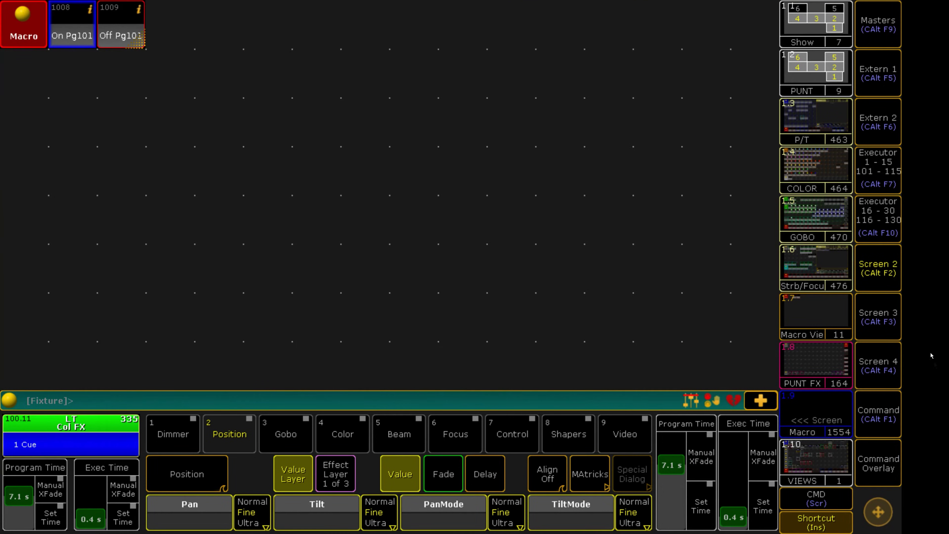
click(889, 420)
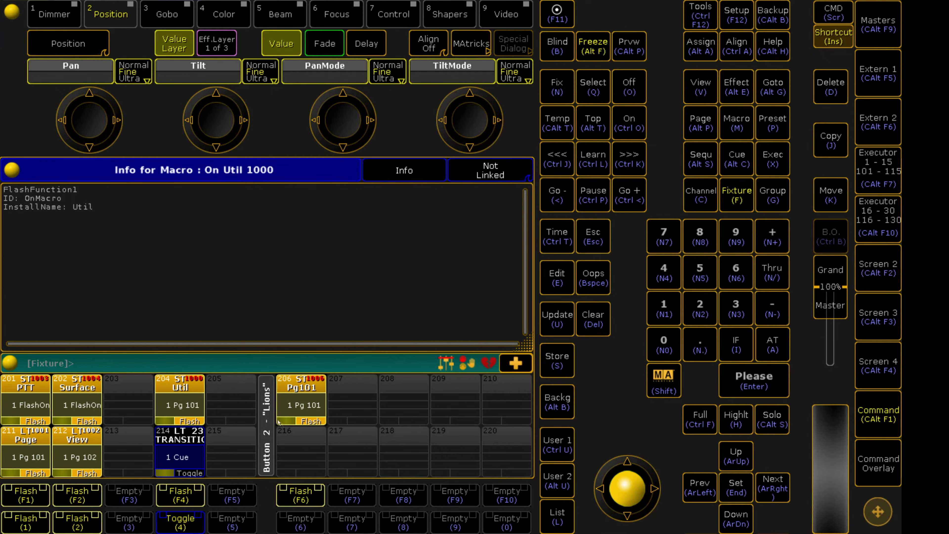
click(307, 387)
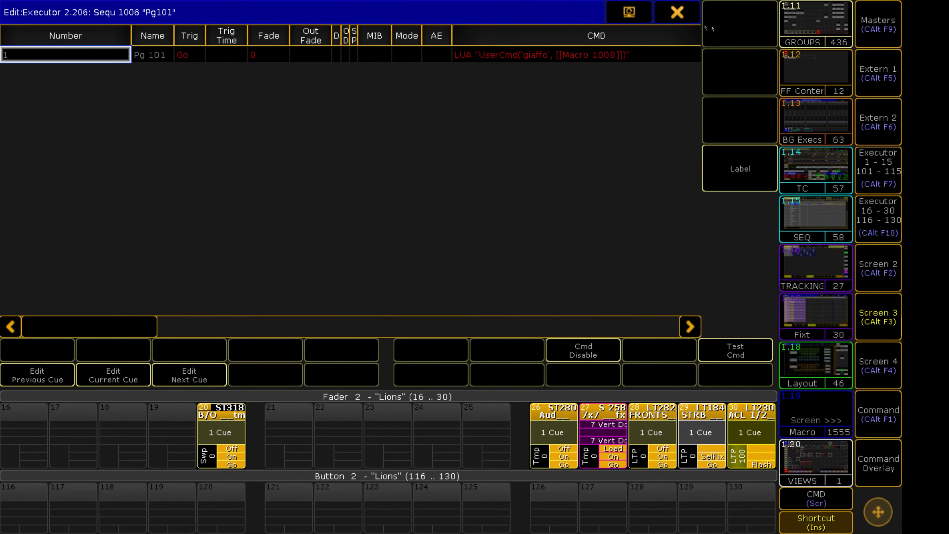
click(677, 12)
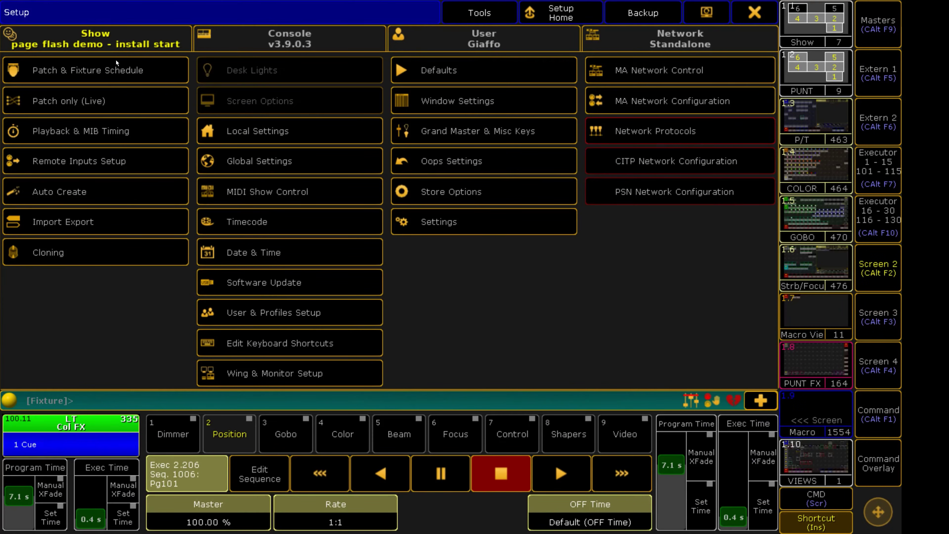
Step: Inspect the fixture ID, name and patch address of "DummySwitch - Pg101" in the live patch's Dummy Fixtures layer
click(107, 108)
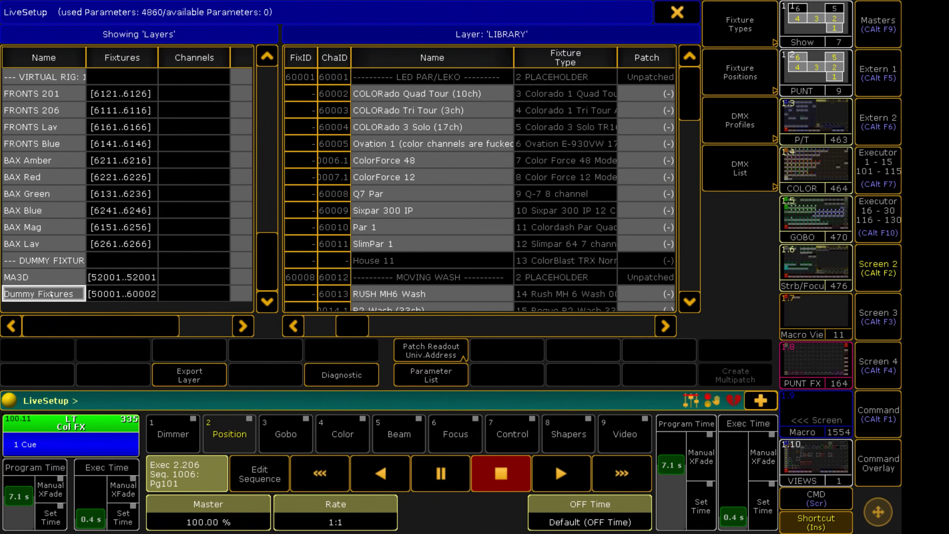
click(300, 144)
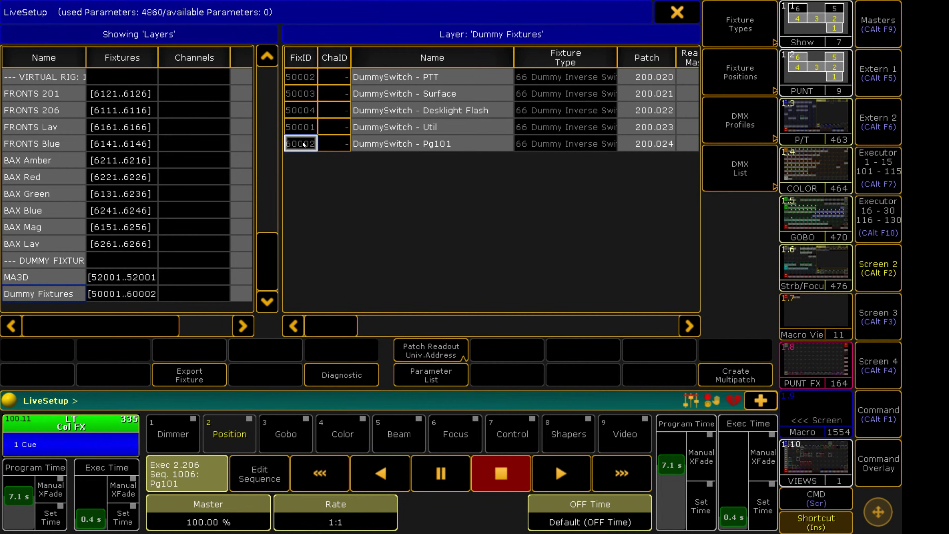
click(295, 84)
key(Down)
key(Down)
key(Down)
key(Down)
click(422, 145)
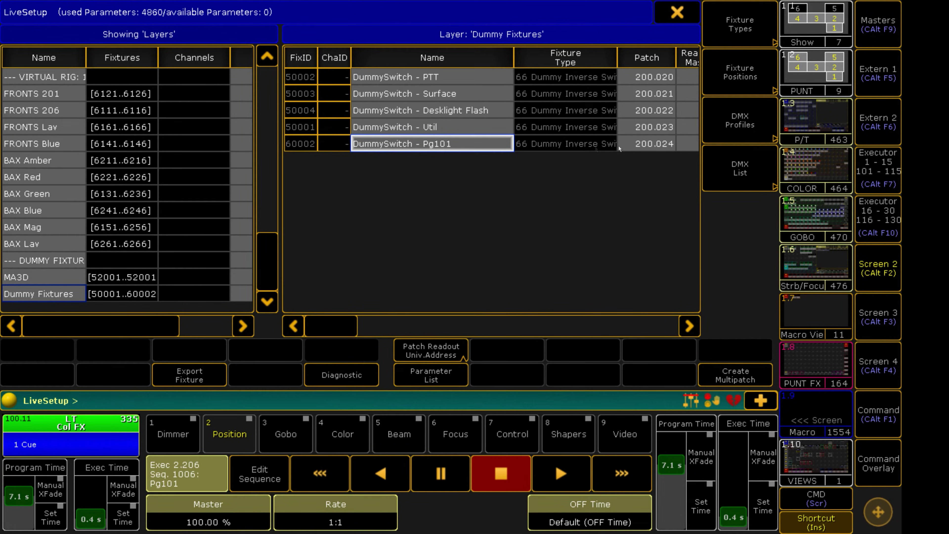
click(650, 144)
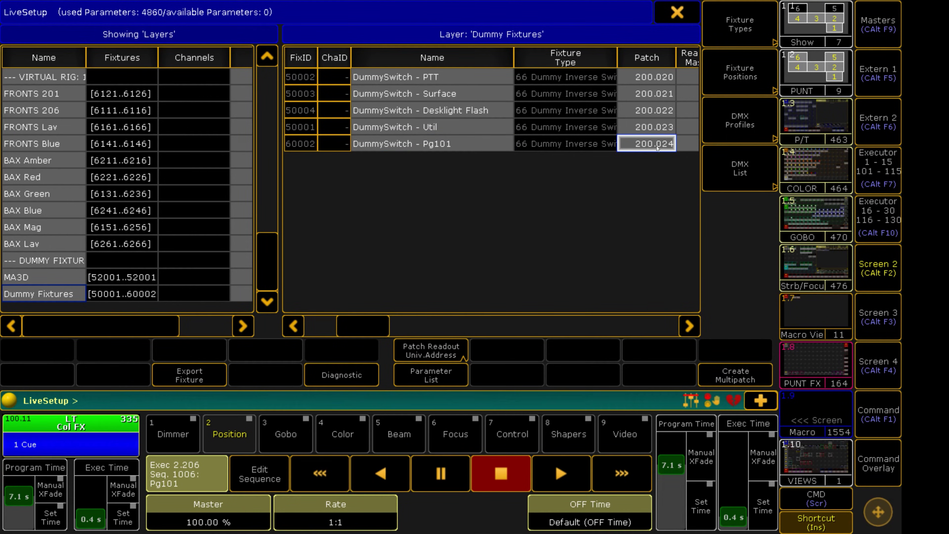
click(698, 22)
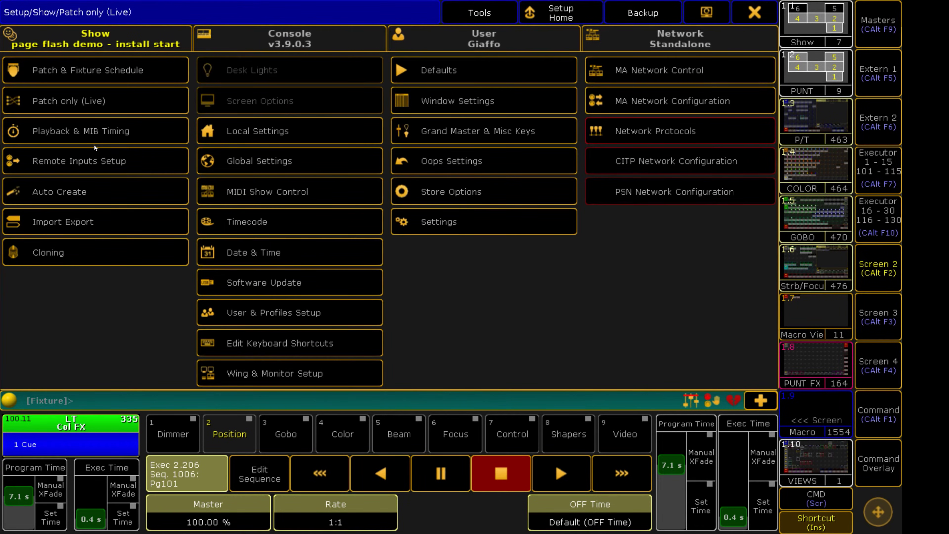
Step: Examine the Pg101 entry among the DMX remotes, including its command and info text, then leave the setup
click(101, 166)
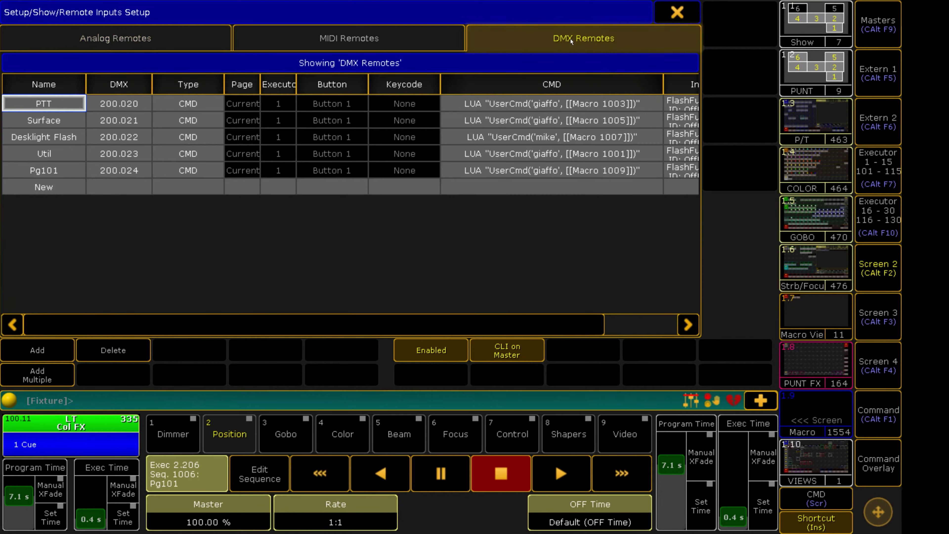
click(197, 144)
click(47, 174)
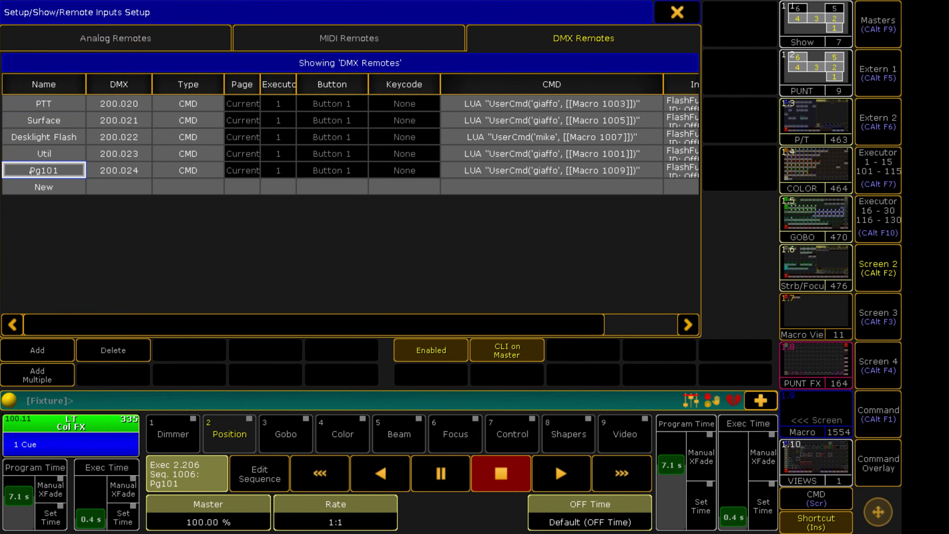
drag(67, 324, 507, 302)
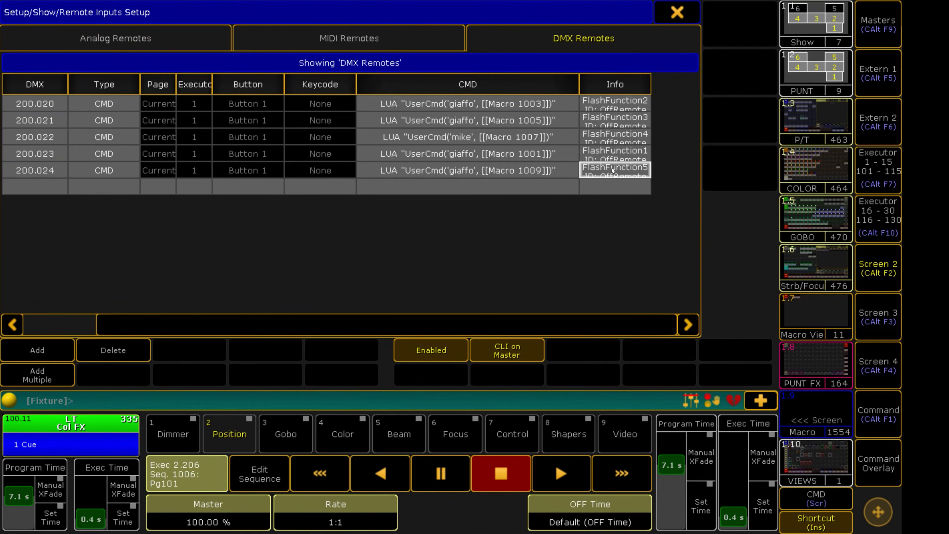
click(609, 178)
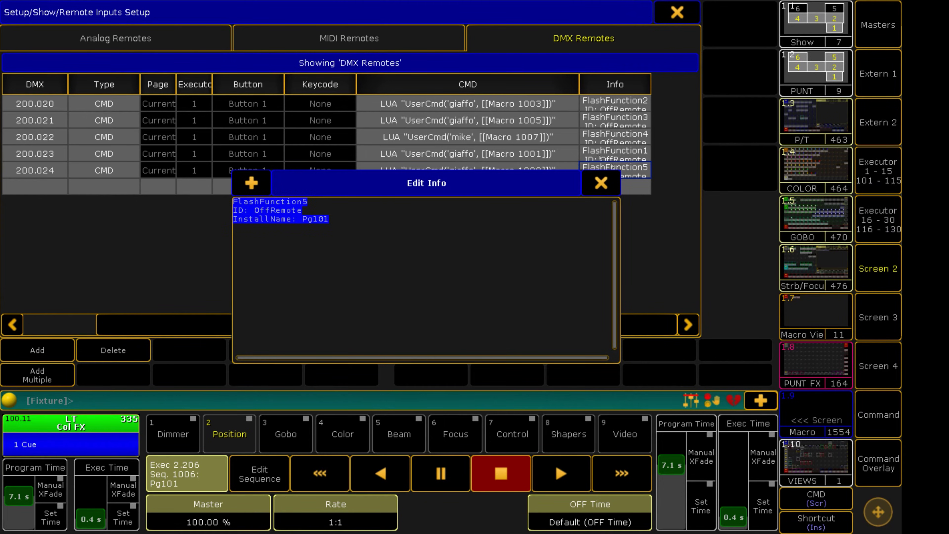
click(613, 189)
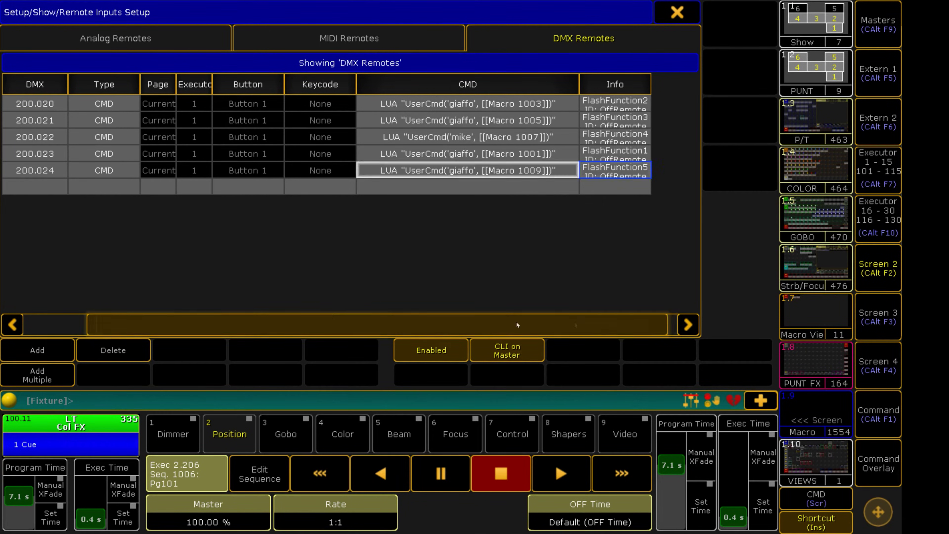
drag(516, 322, 323, 307)
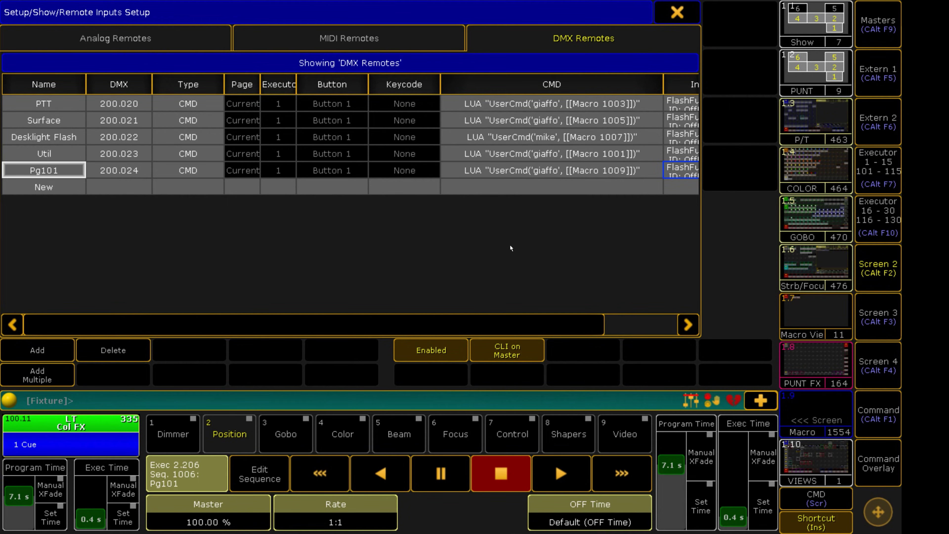
click(680, 16)
click(748, 17)
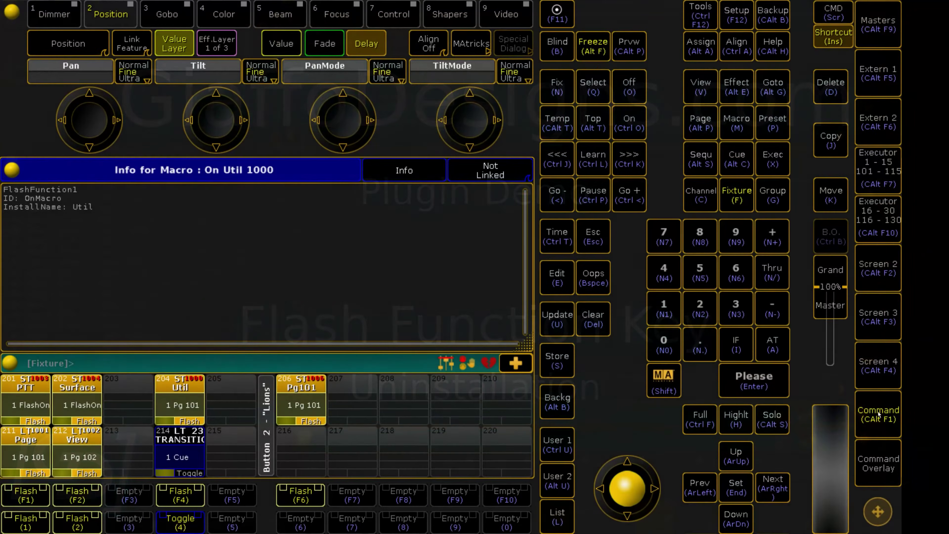
Step: Run the Flash Function plugin to uninstall the existing "Pg101" button, confirming the removal and acknowledging the summary
click(879, 365)
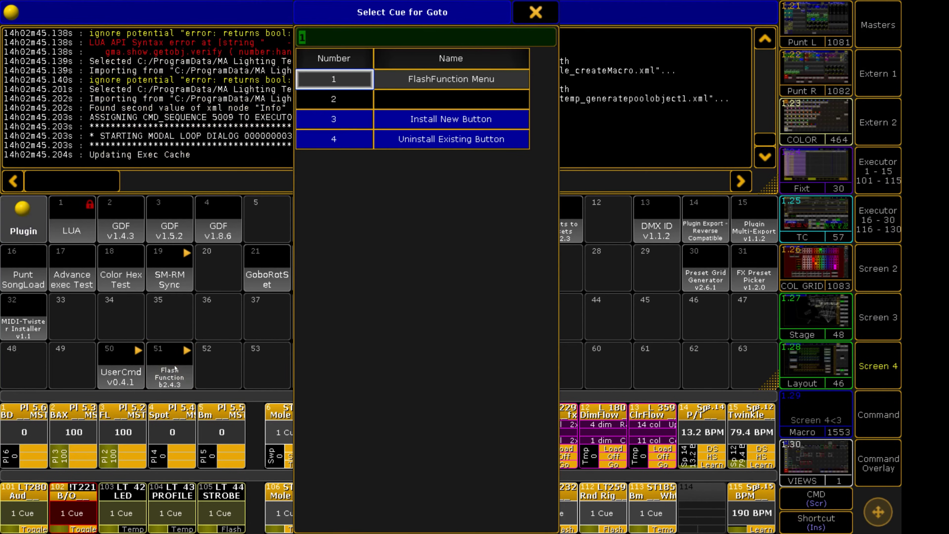
click(436, 139)
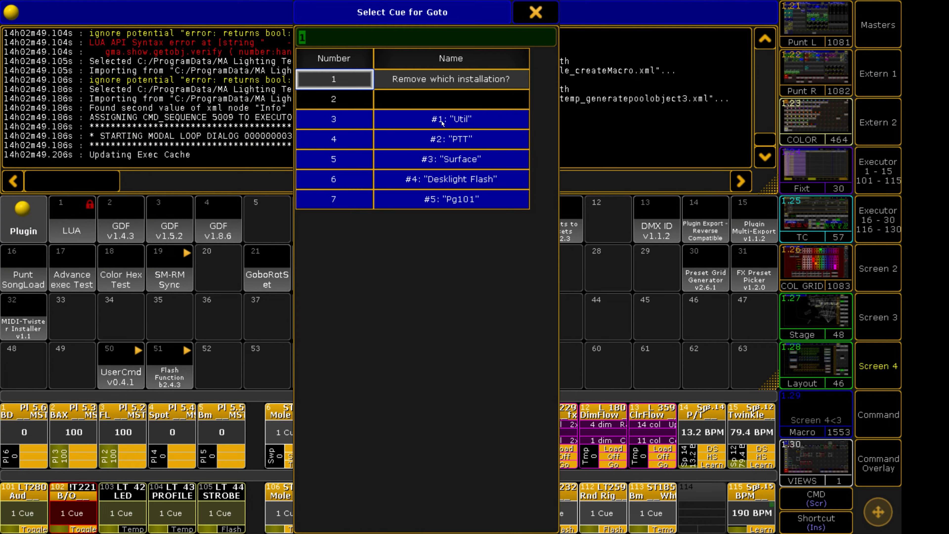
click(462, 199)
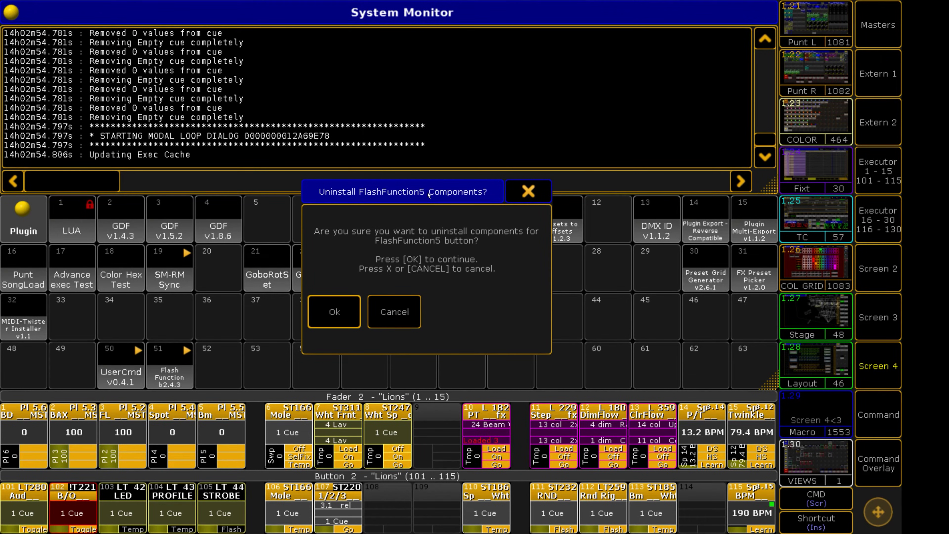
click(346, 313)
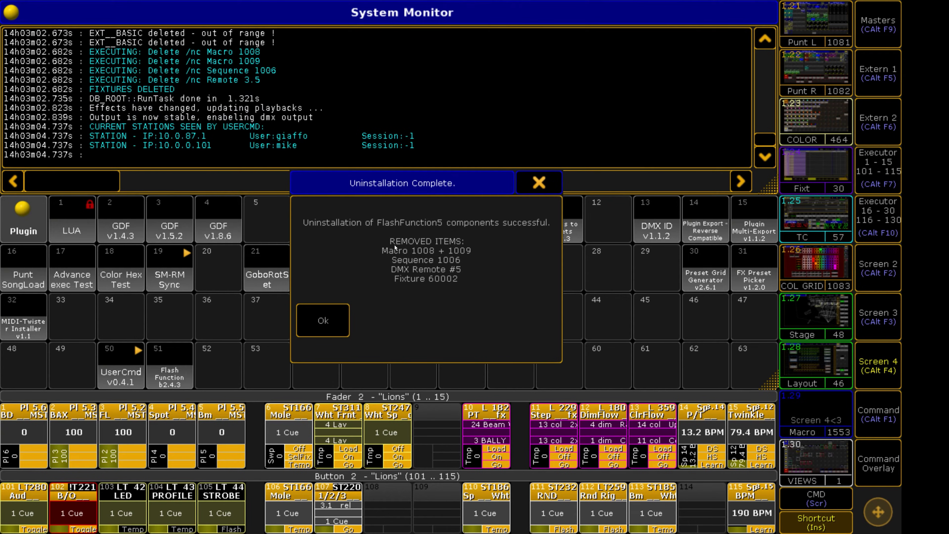
click(326, 321)
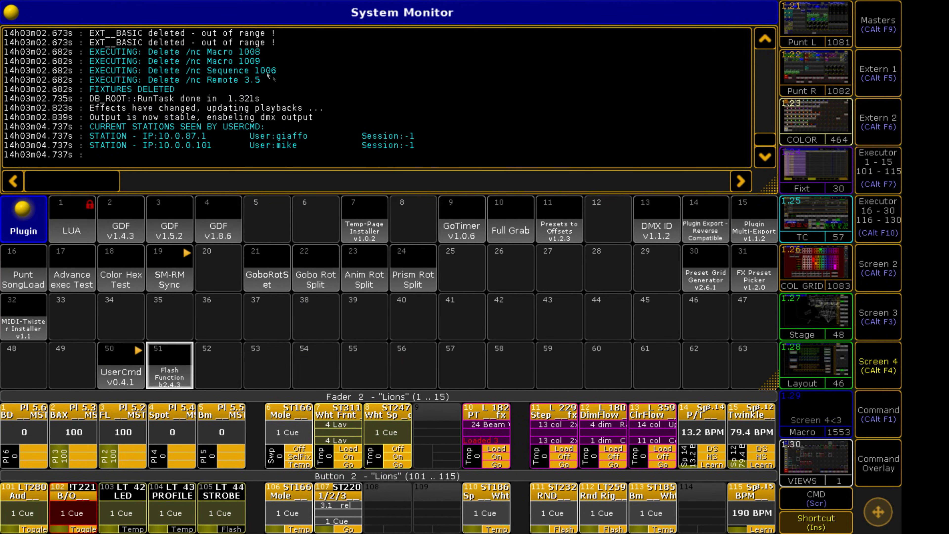
Step: Check the System Monitor's deletion log, executor 206 and macro slots 1008 and 1009 for the Pg101 components
scroll(282, 97, up, 1)
scroll(283, 98, up, 2)
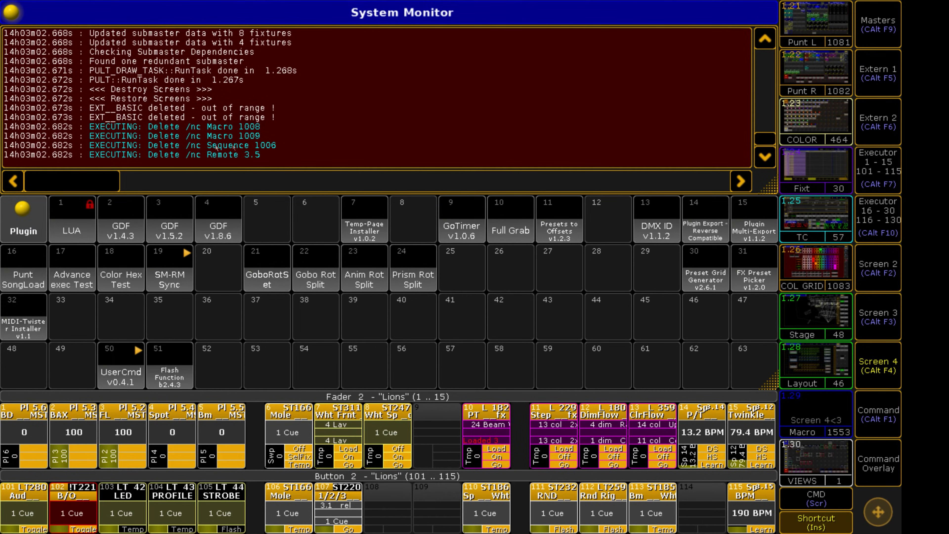
click(877, 414)
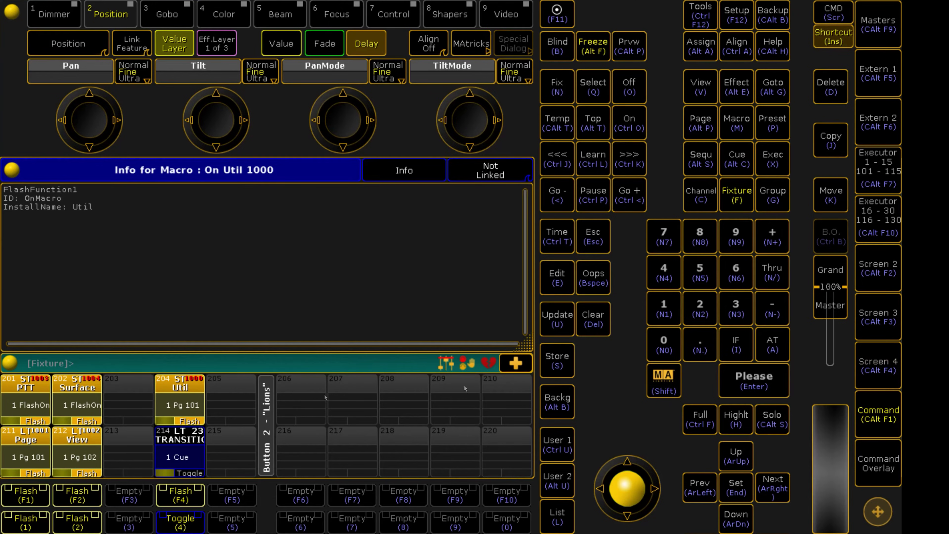
click(899, 277)
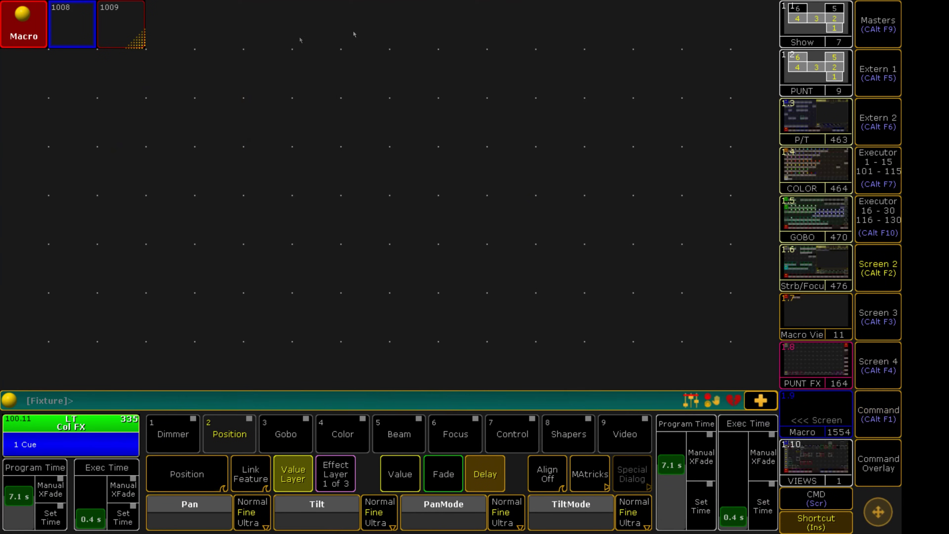
Step: Check the Dummy Fixtures layer in the live patch for the Pg101 dummy fixture
key(ctrl+s)
click(136, 98)
drag(273, 109, 285, 231)
click(362, 77)
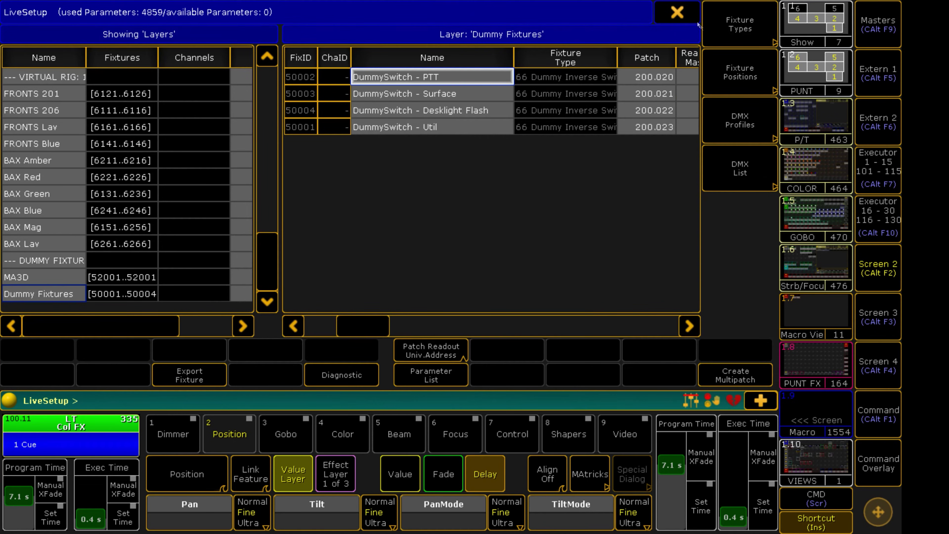
key(Escape)
click(75, 67)
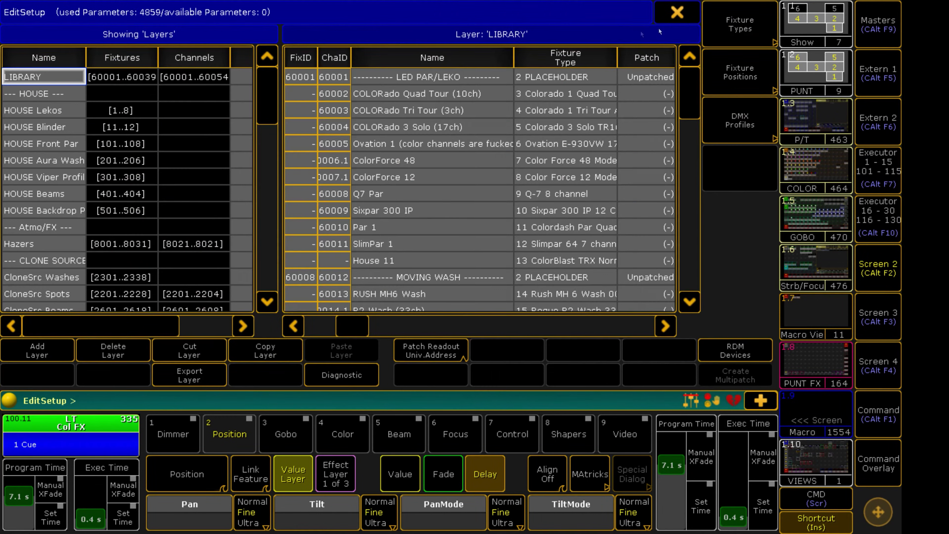
click(667, 12)
Step: Check the DMX remotes list for the Pg101 entry, then leave the setup
click(86, 165)
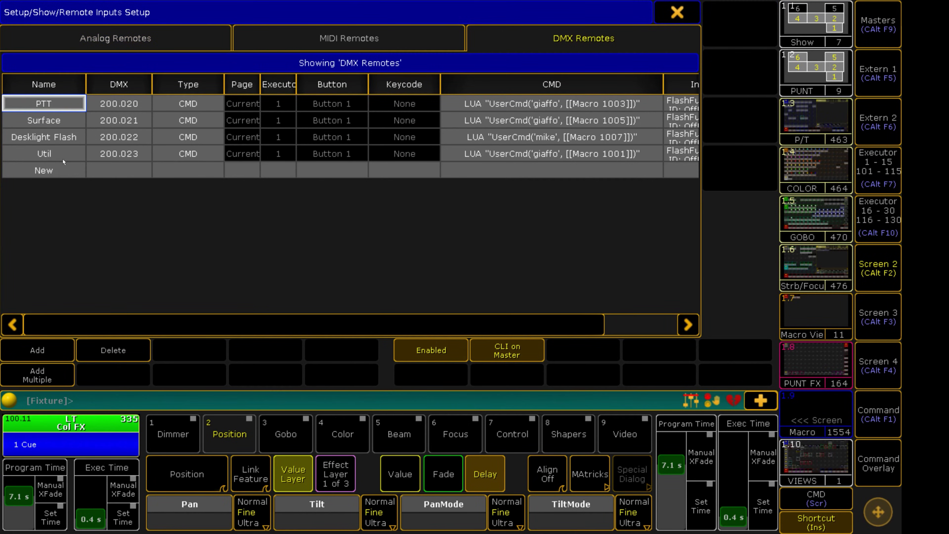
click(677, 12)
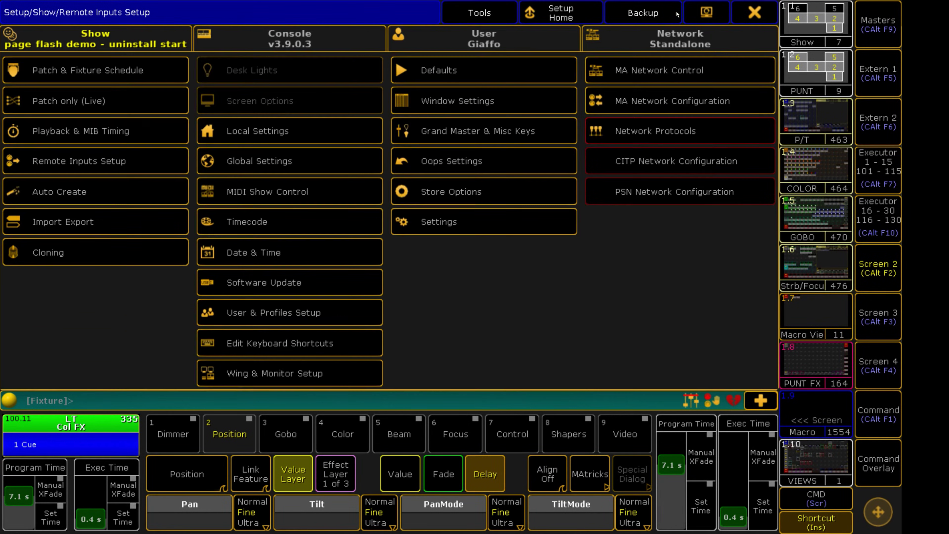
click(765, 18)
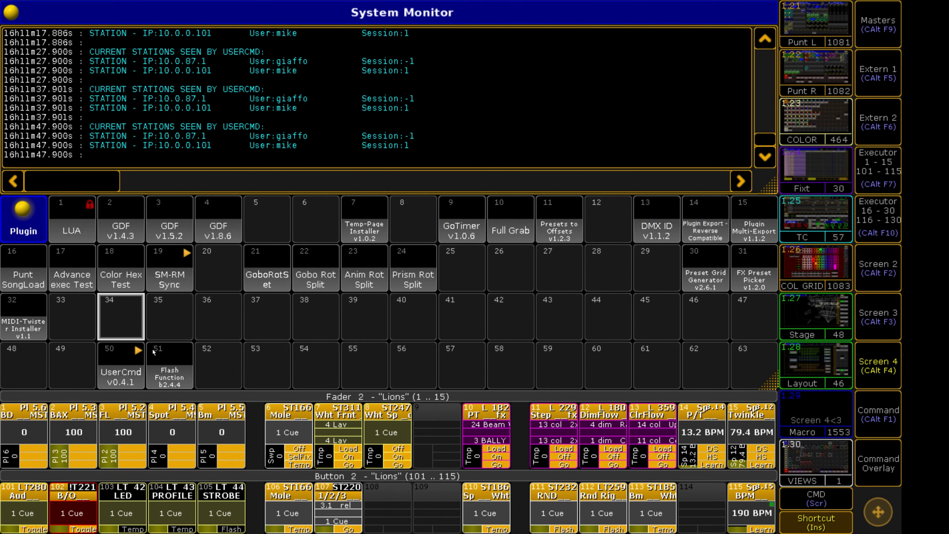
Step: Open the "Util" sequence on executor 204 to examine its cue command, then close the editor and the setup
click(810, 402)
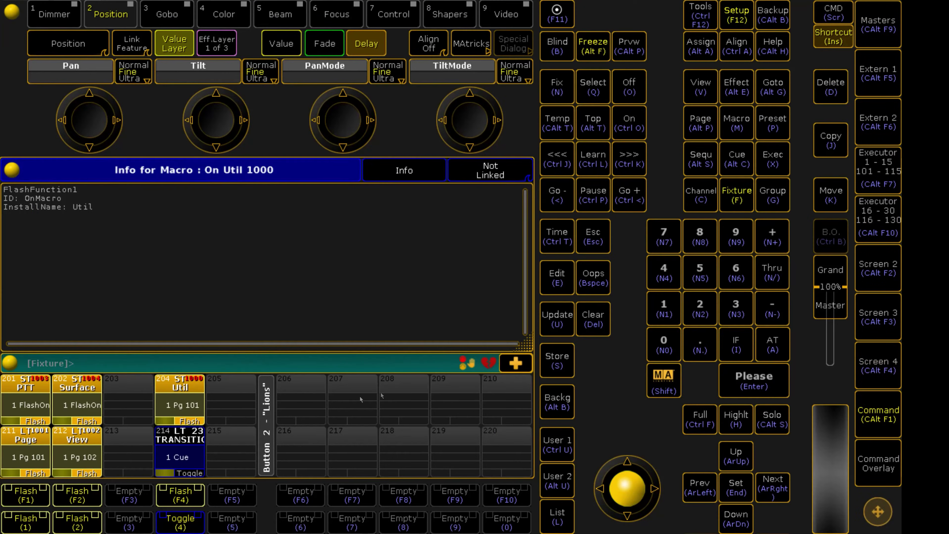
click(178, 405)
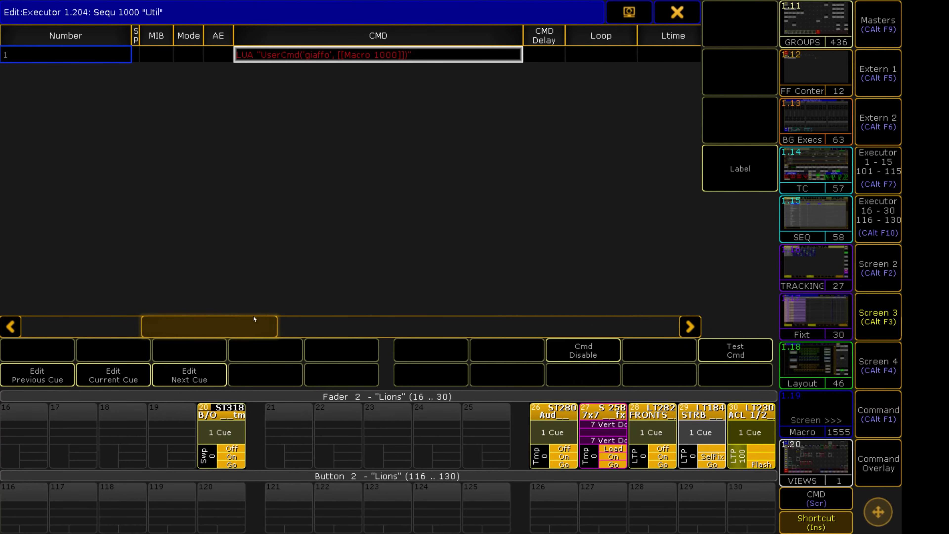
click(312, 62)
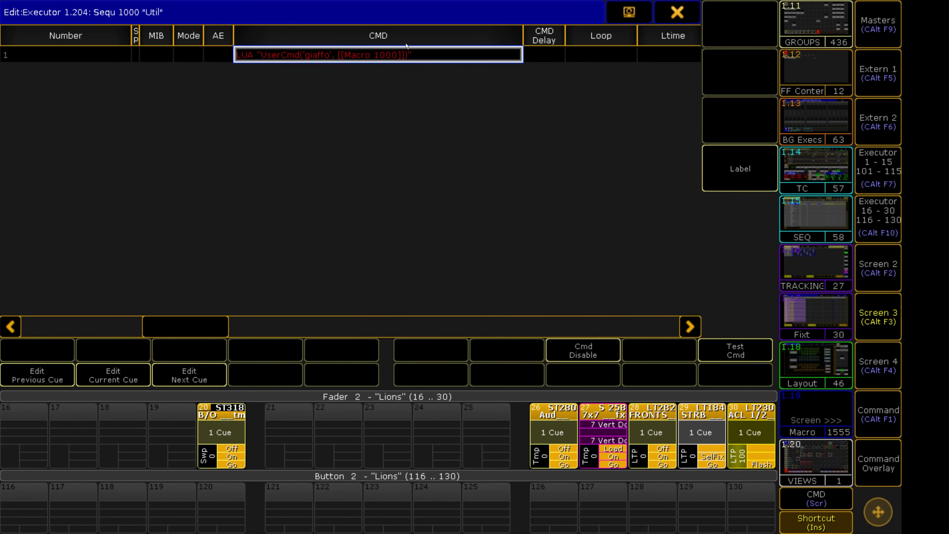
click(672, 14)
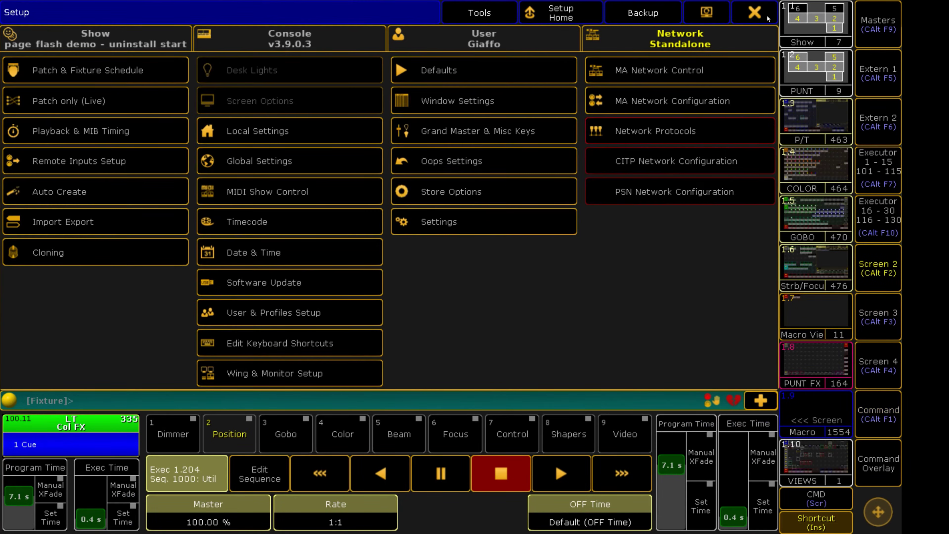
click(768, 19)
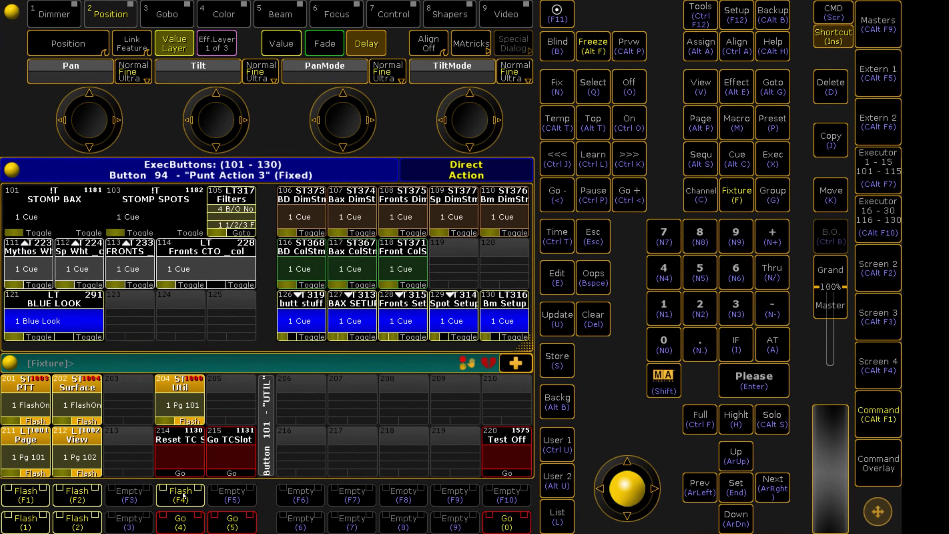
Step: Flash the Util button on executor 204 in standalone mode, then review its macro calls in the System Monitor and command line feedback
click(183, 495)
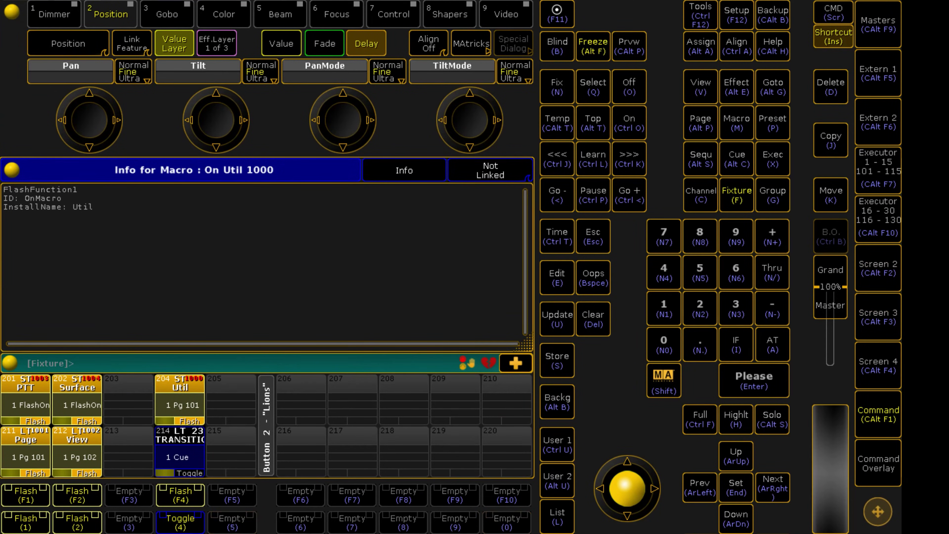
click(873, 364)
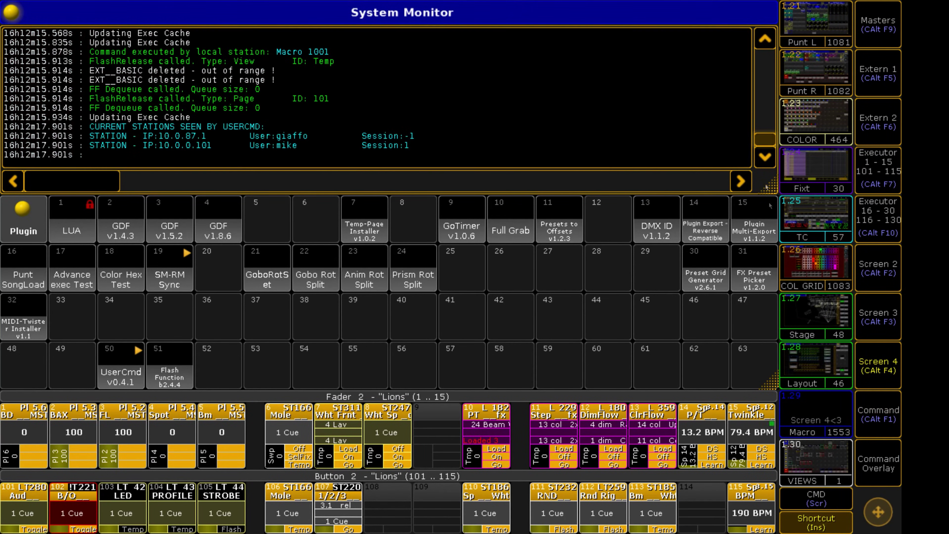
click(890, 284)
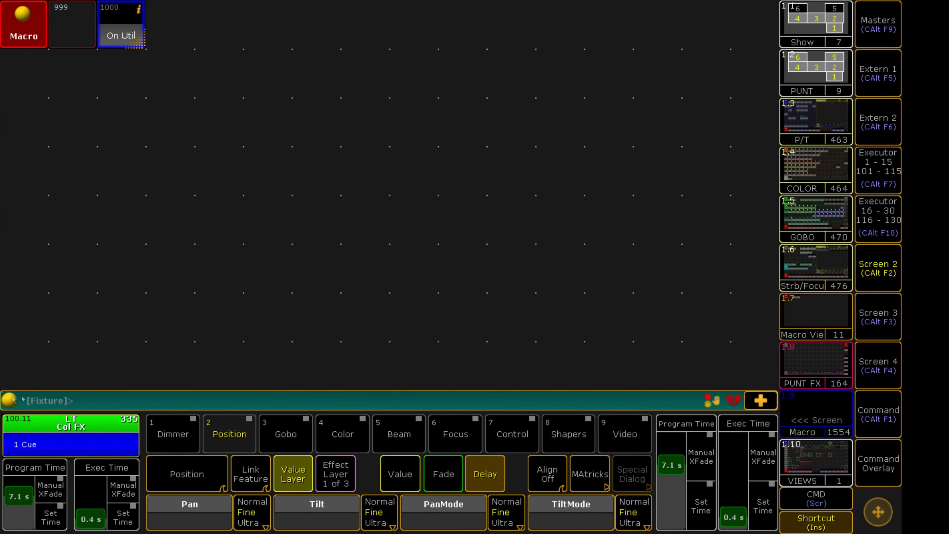
click(82, 401)
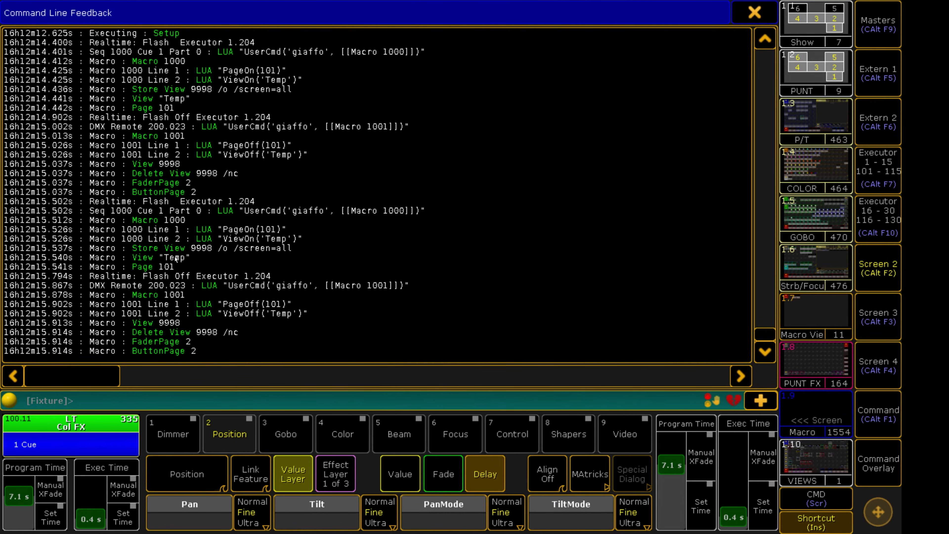
key(Escape)
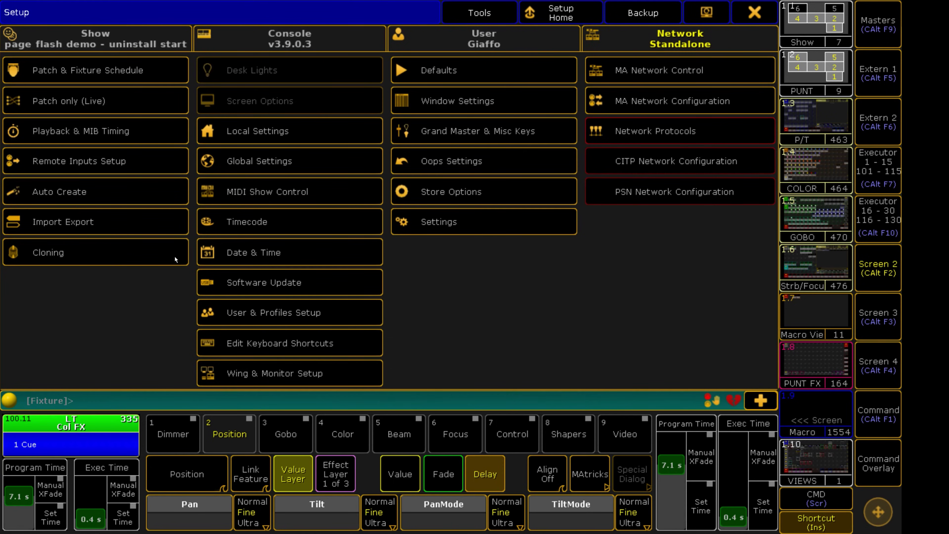
Step: Join the "GD PreVis" network session through MA Network Control and leave the setup
click(685, 67)
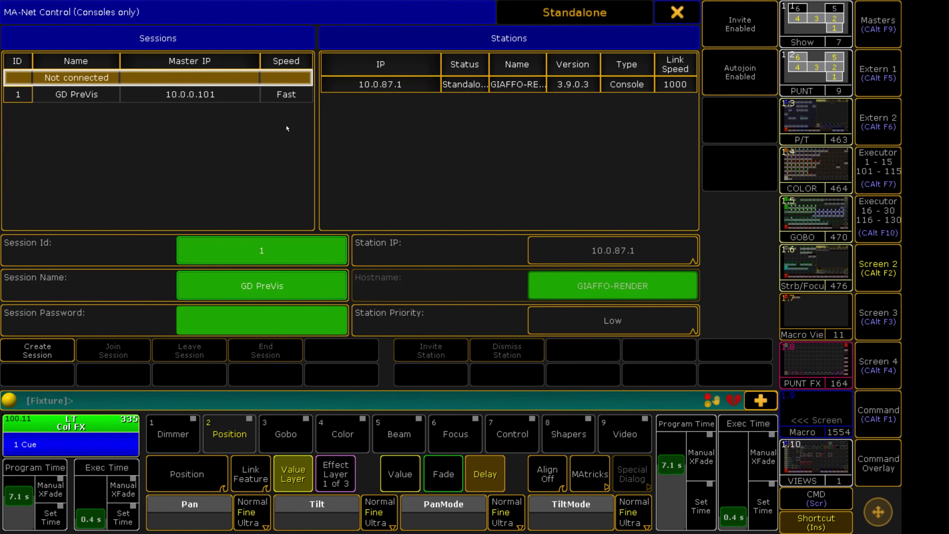
click(153, 96)
click(116, 354)
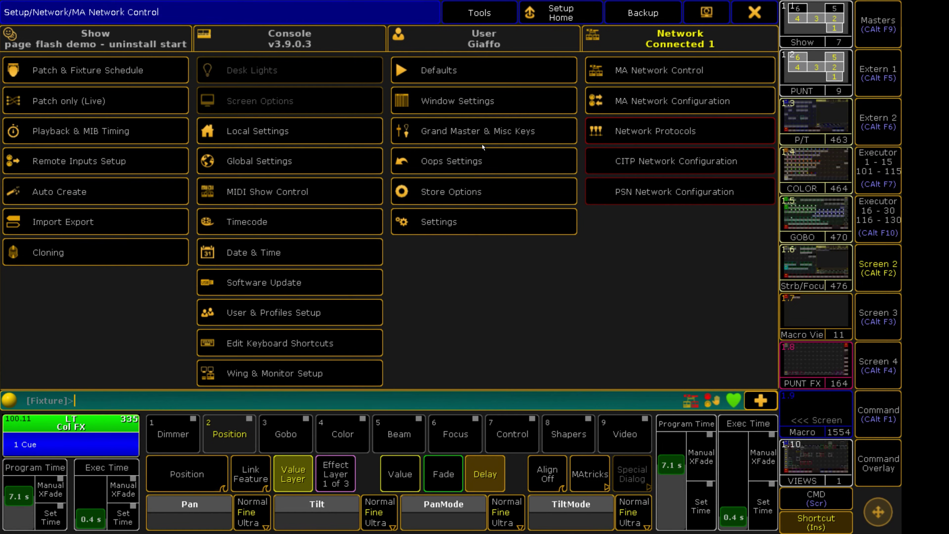
click(755, 12)
Step: Flash the Util button on executor 204 twice while in session and review the resulting command line feedback
click(885, 410)
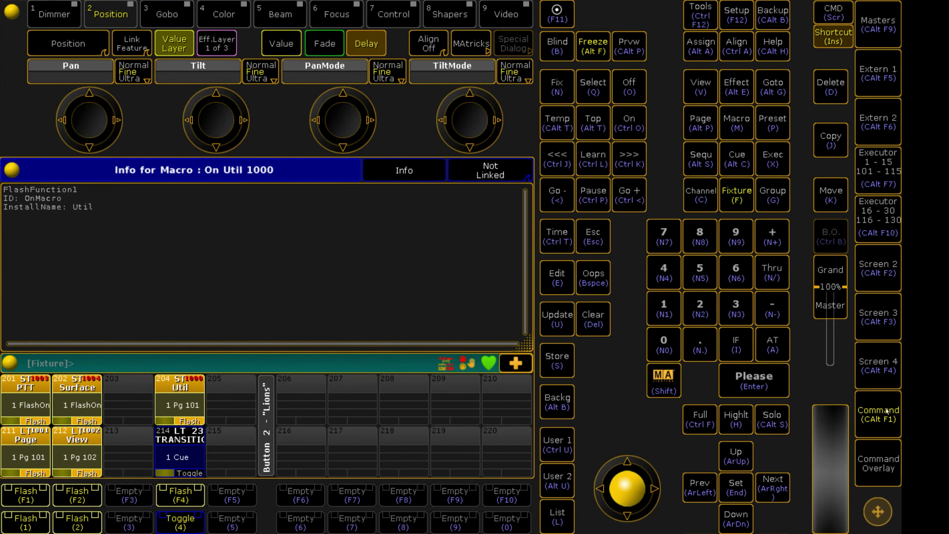
click(197, 498)
click(196, 497)
click(885, 278)
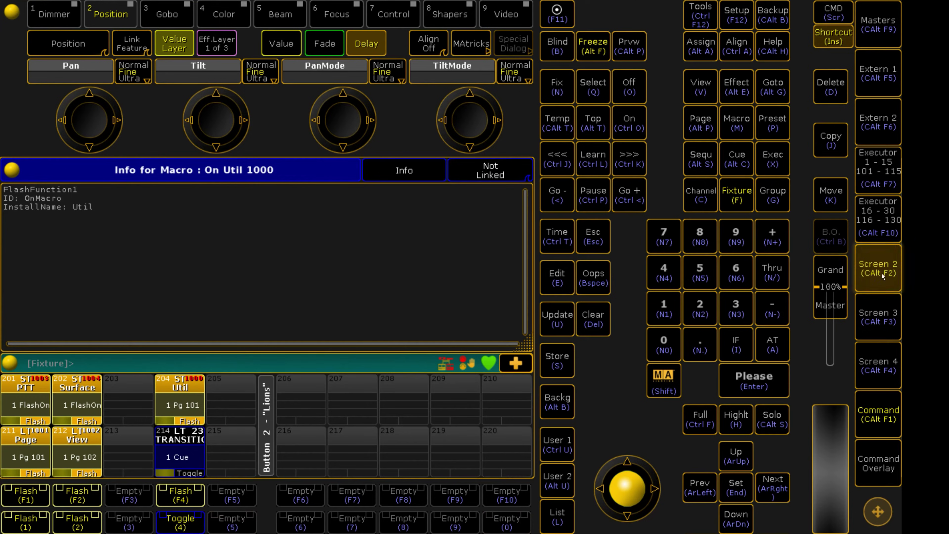
click(10, 401)
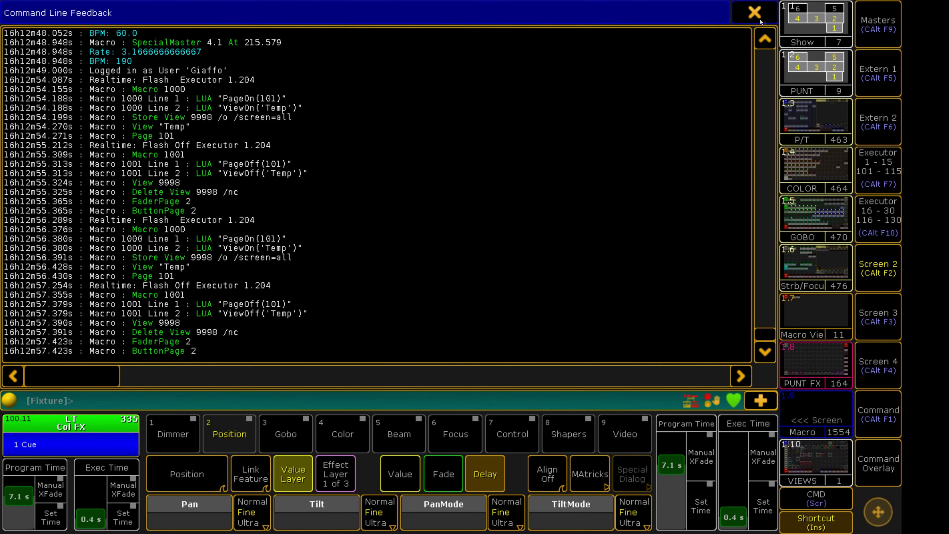
click(753, 14)
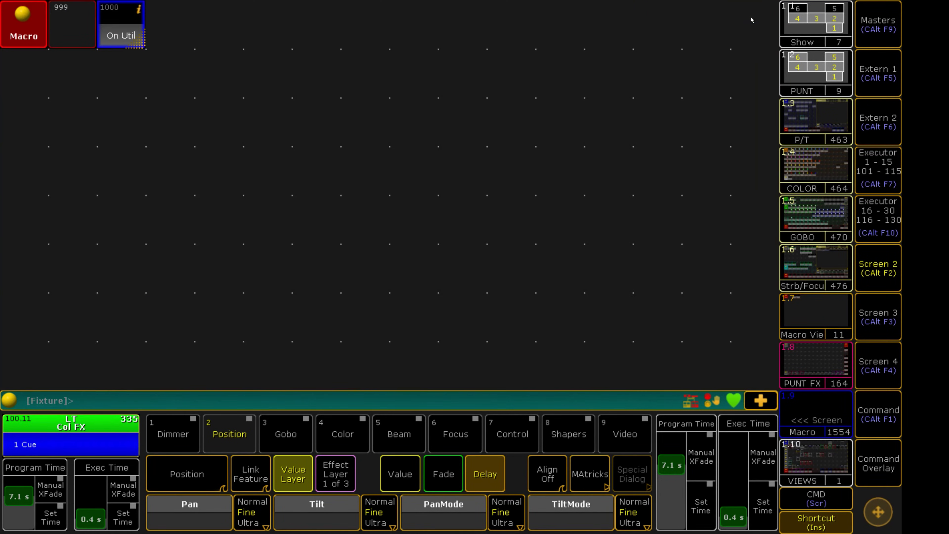
Step: Examine the System Monitor log for the remotely executed macro commands and the flash trigger and release entries
click(878, 366)
scroll(108, 135, up, 4)
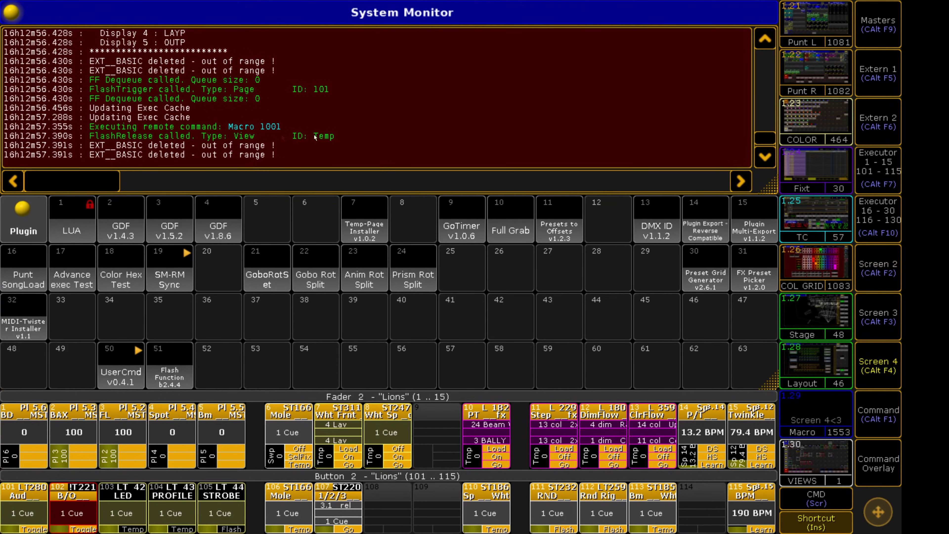
scroll(218, 130, up, 5)
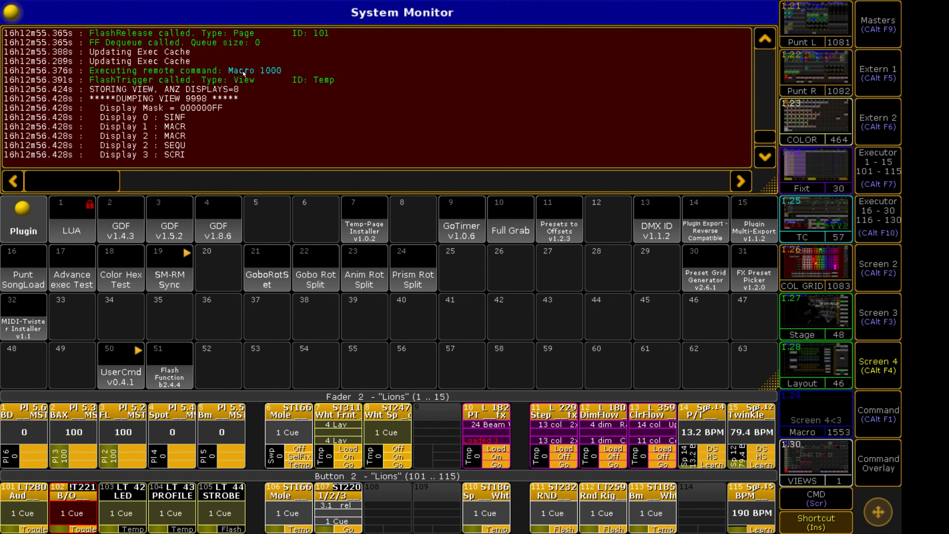
scroll(244, 74, down, 1)
scroll(224, 82, down, 1)
scroll(150, 94, up, 1)
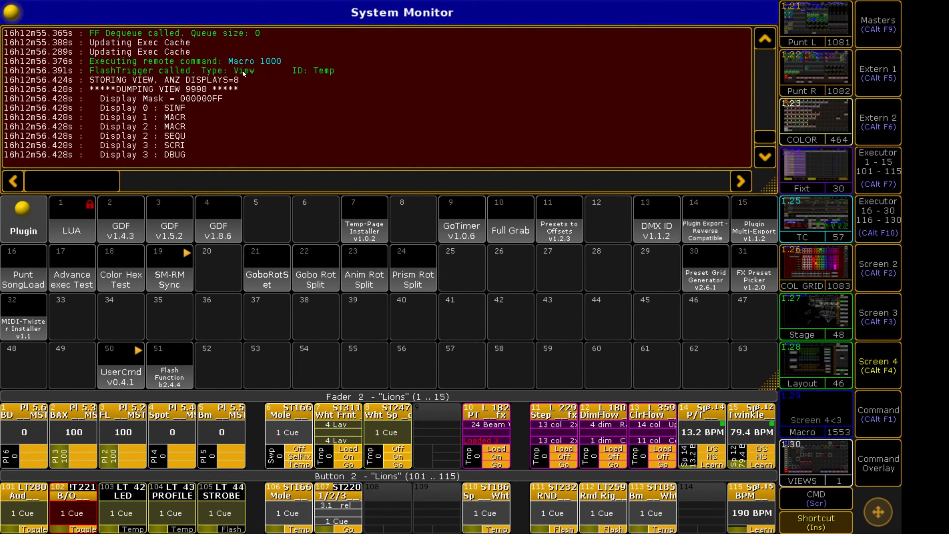
scroll(113, 104, down, 1)
scroll(221, 100, down, 4)
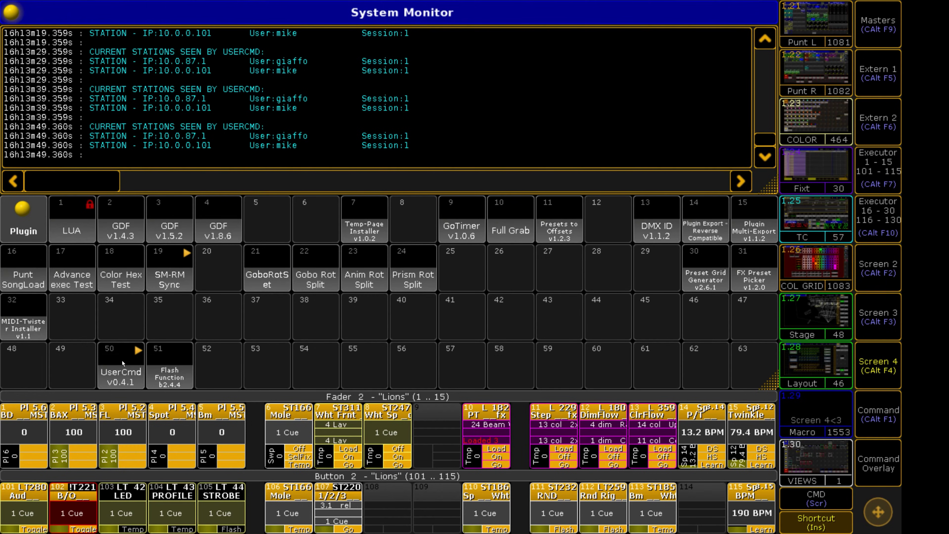
Step: Open plugin 50 "UserCmd v0.4.1" for editing and examine the LUA command syntax in its usage info
right_click(121, 360)
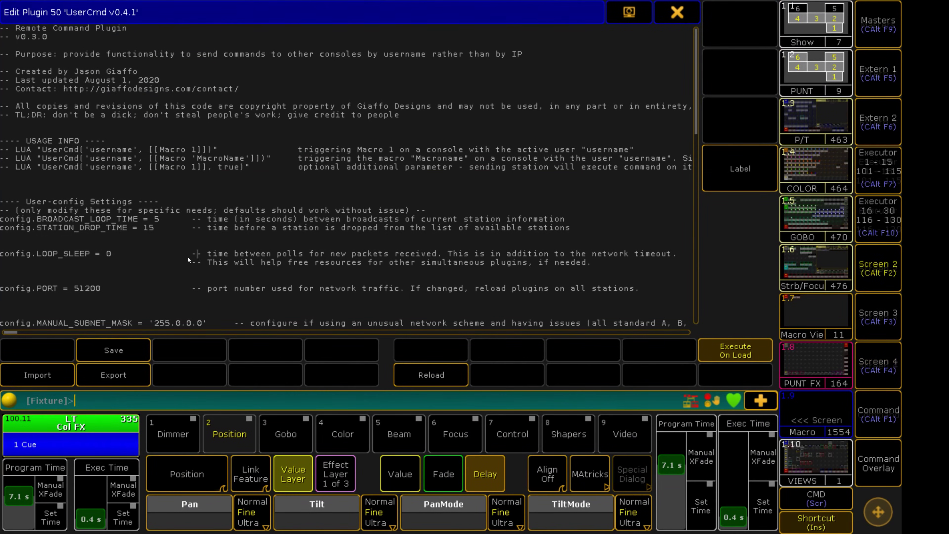
drag(314, 167, 1, 142)
click(262, 143)
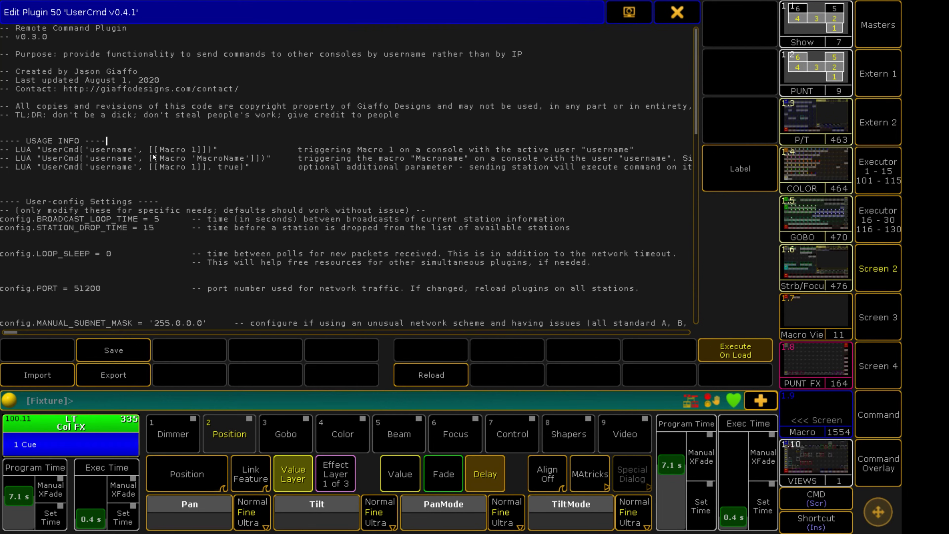
drag(15, 150, 198, 166)
click(288, 170)
Step: Review the UserCmd user-config settings, including the station timing, port and manual subnet mask, then close the plugin editor
scroll(77, 261, down, 3)
drag(287, 258, 82, 221)
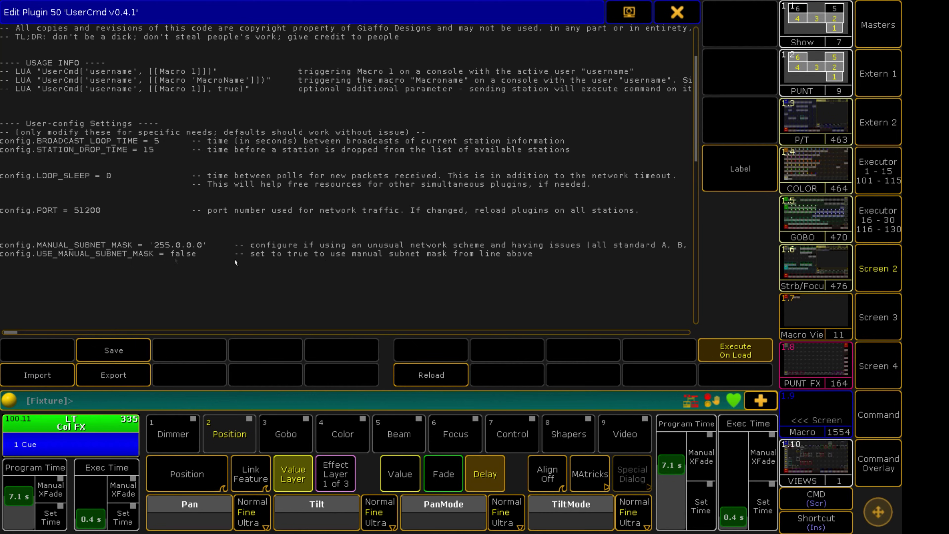
click(160, 174)
drag(234, 254, 95, 154)
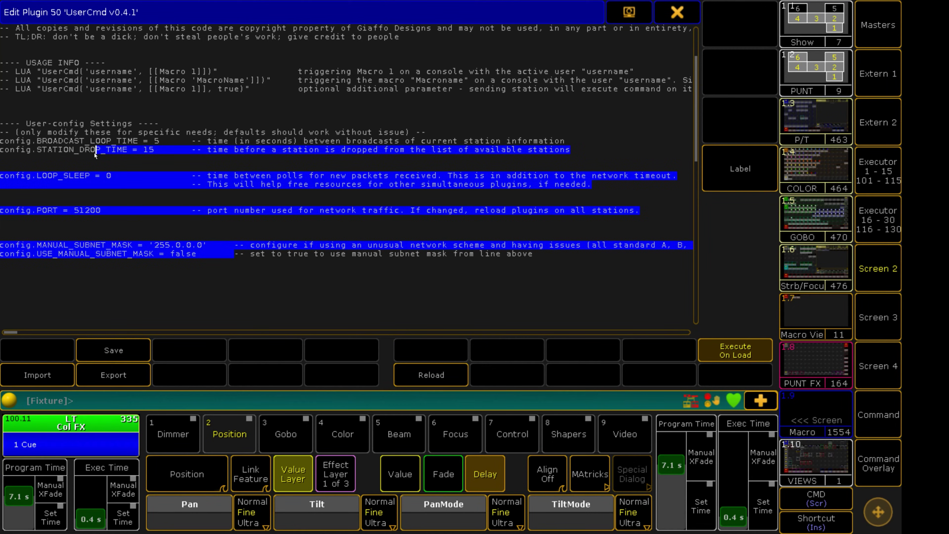
click(206, 160)
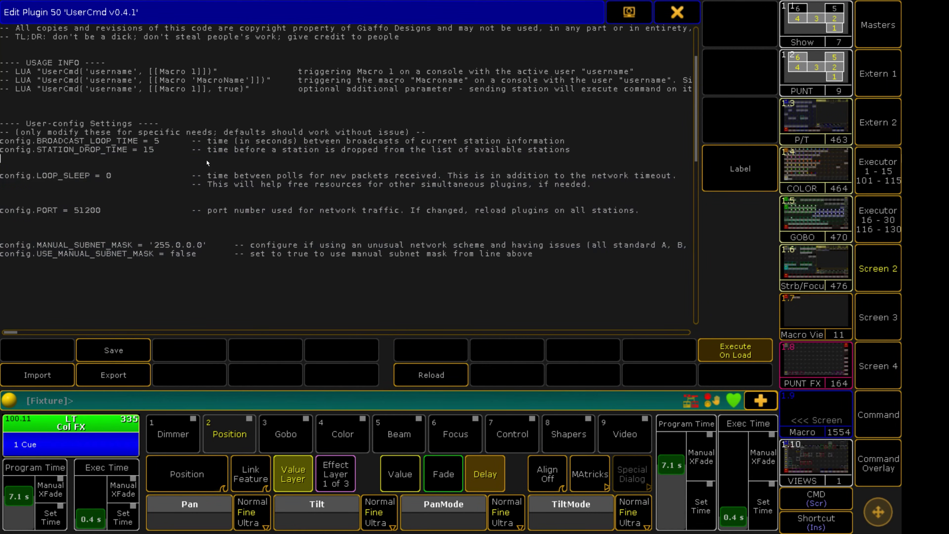
double_click(76, 211)
shift+click(101, 211)
drag(155, 246, 189, 247)
click(161, 132)
click(687, 20)
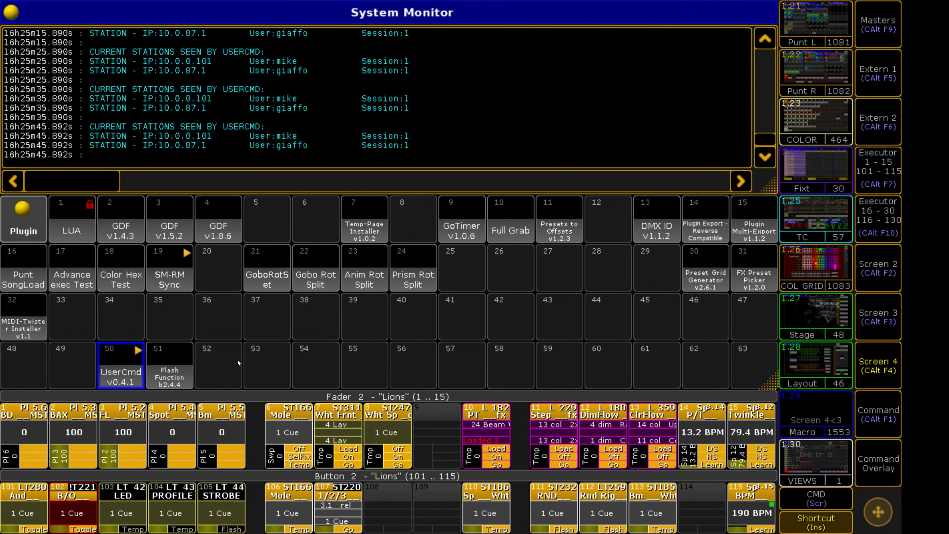
Step: Reload the plugin engine from the UserCmd plugin editor, then close the editor
click(132, 351)
click(431, 375)
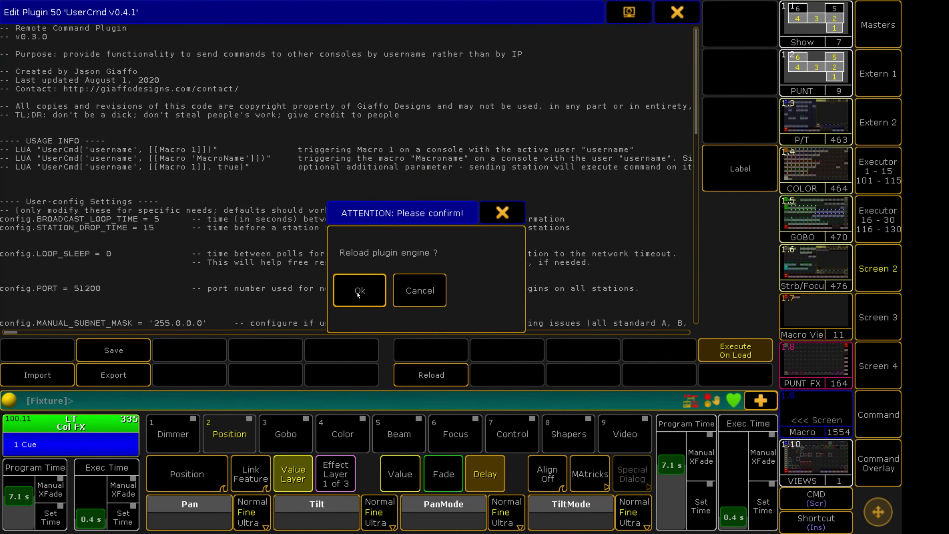
click(357, 291)
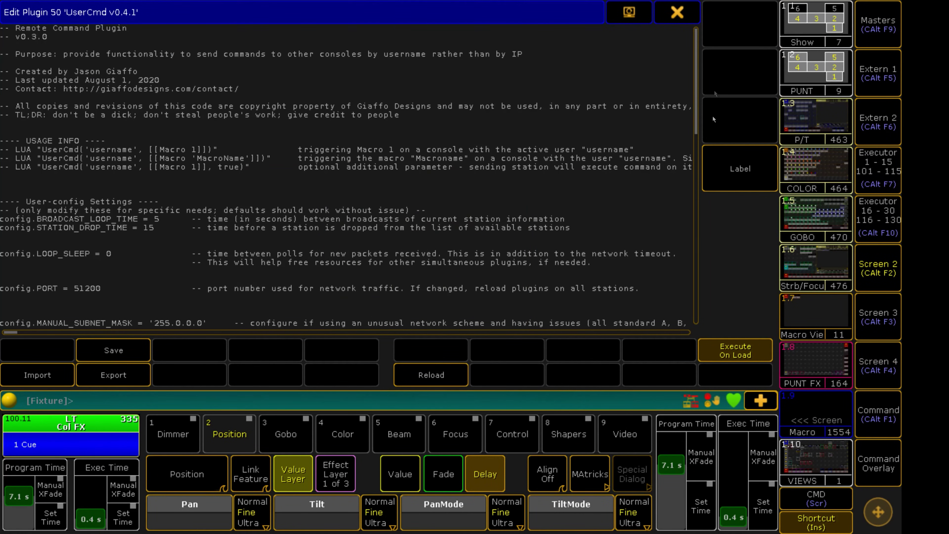
click(684, 6)
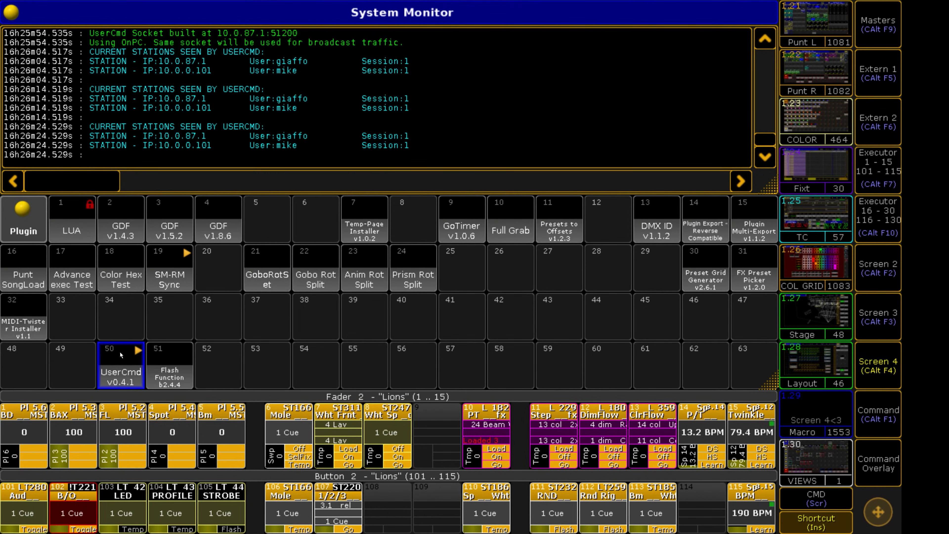
Step: Open macro 1001 "Off Util" to examine its PageOff and ViewOff command lines, then close the macro editor
click(877, 419)
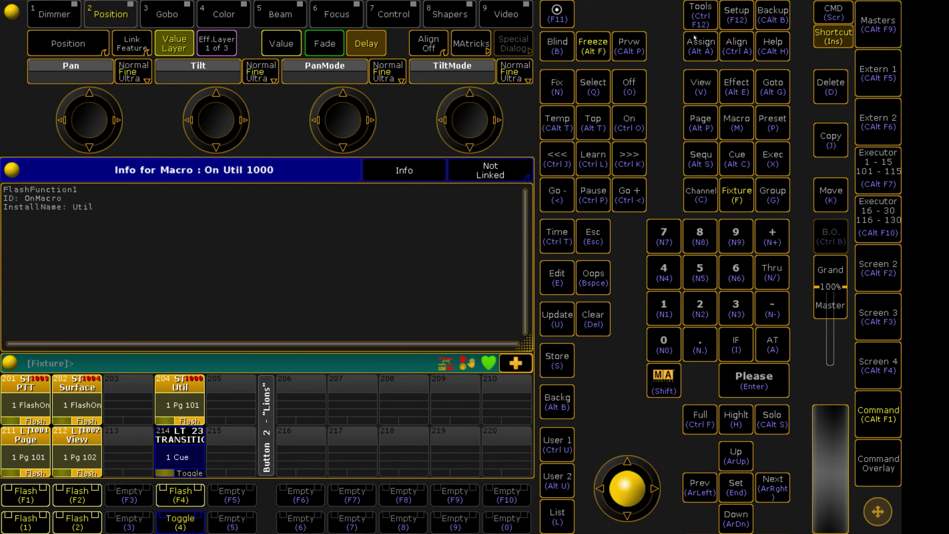
key(F12)
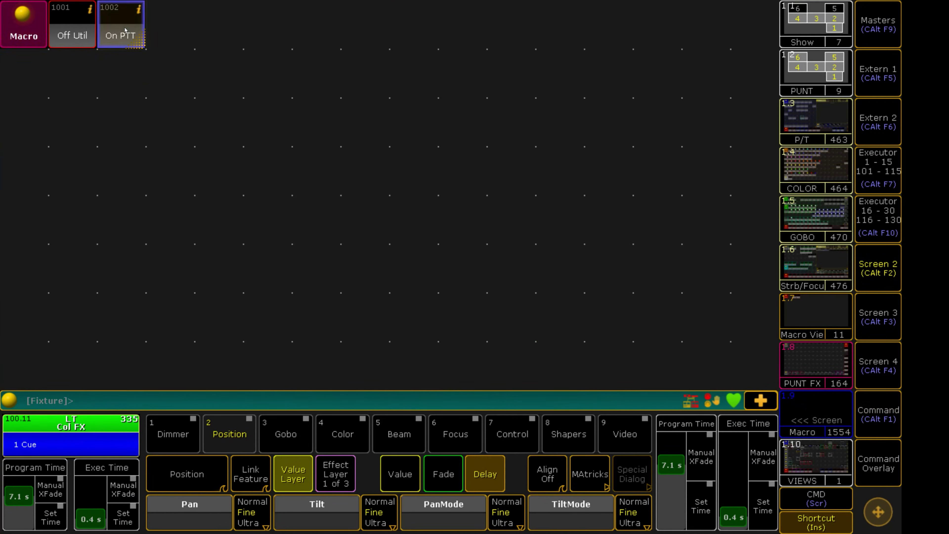
click(128, 33)
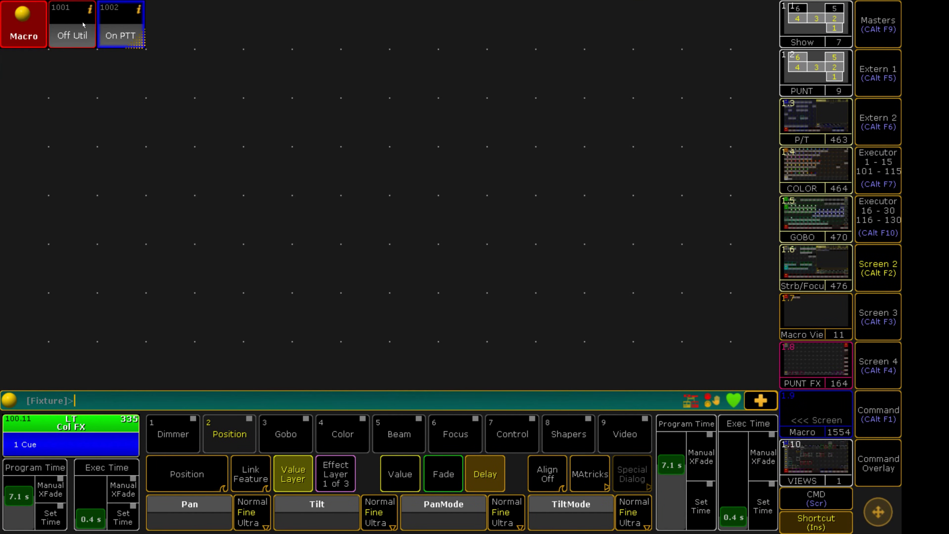
click(84, 39)
click(76, 61)
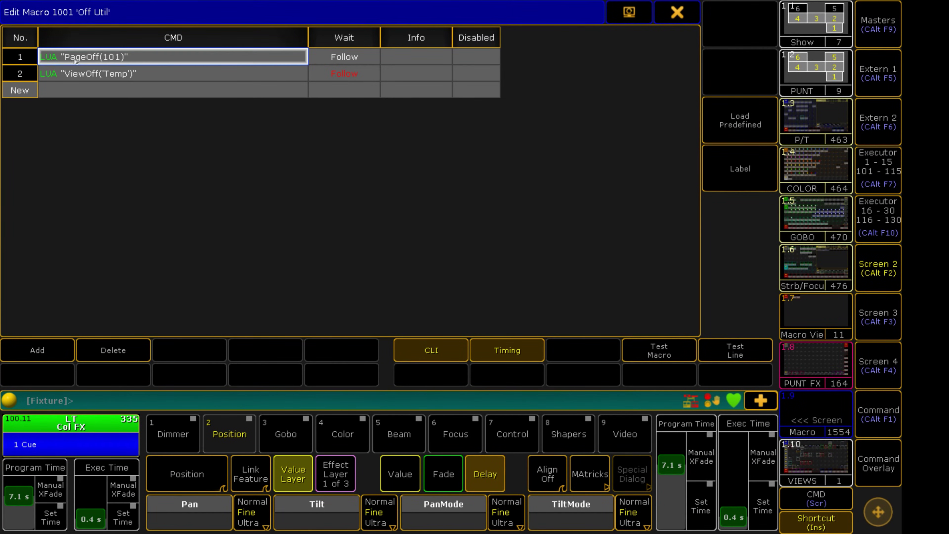
click(84, 74)
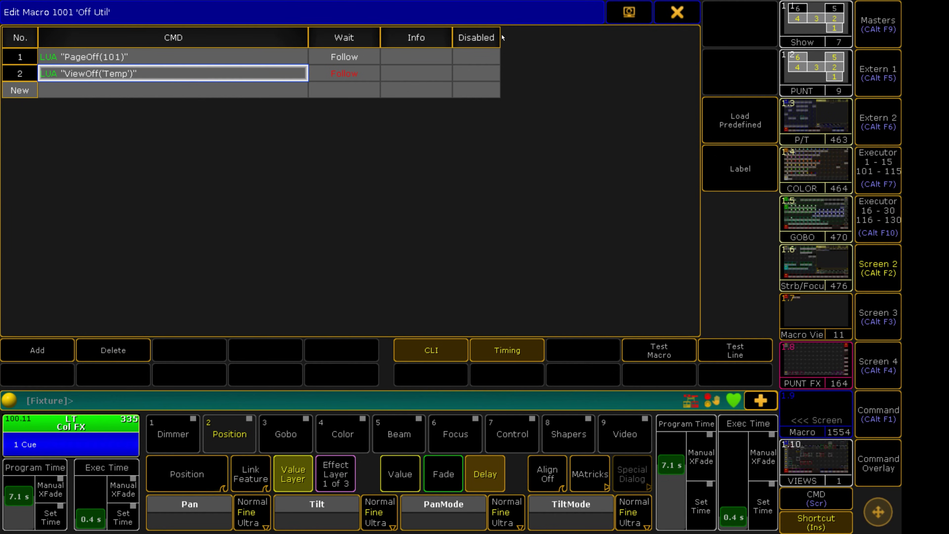
click(680, 13)
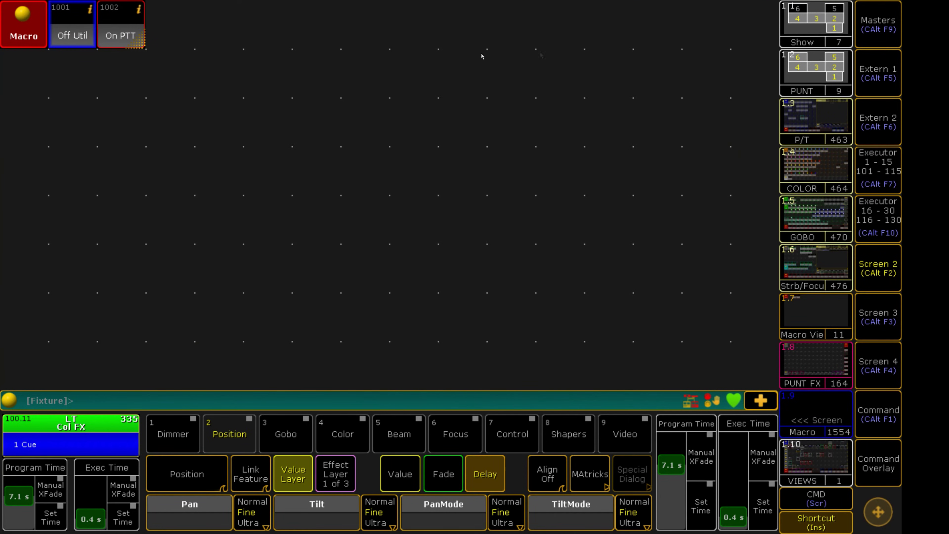